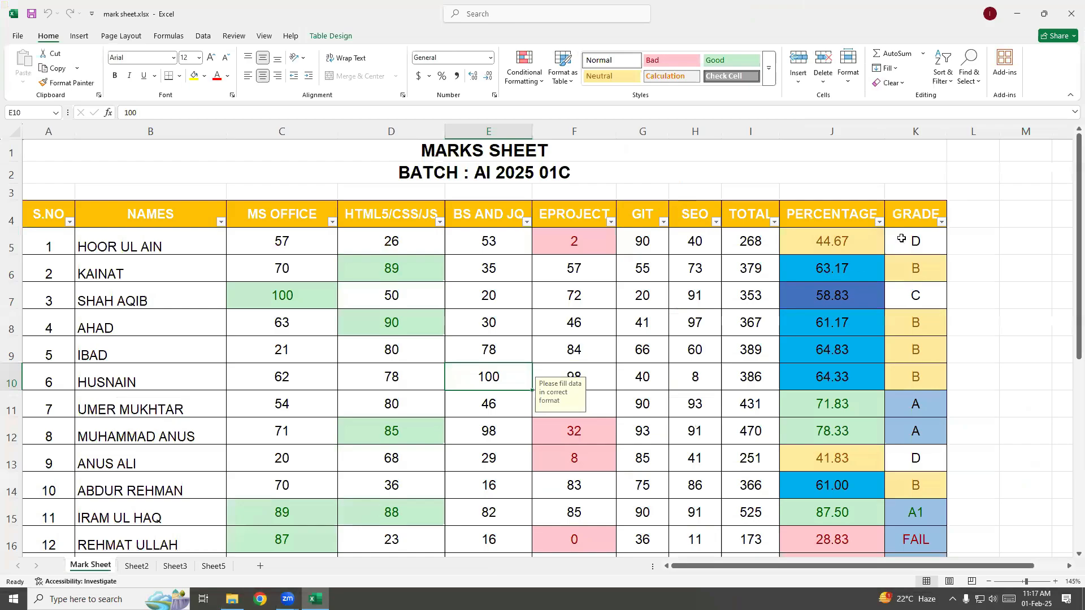
- Select the marks table's header row from S.NO through GRADE
scroll(902, 238, "down", 1)
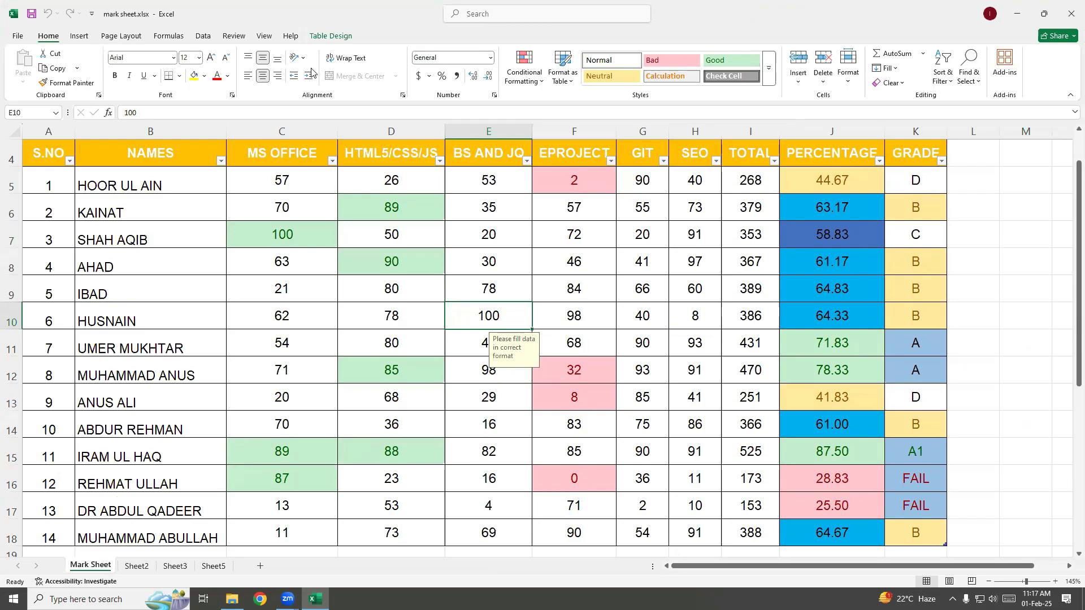
left_click(79, 37)
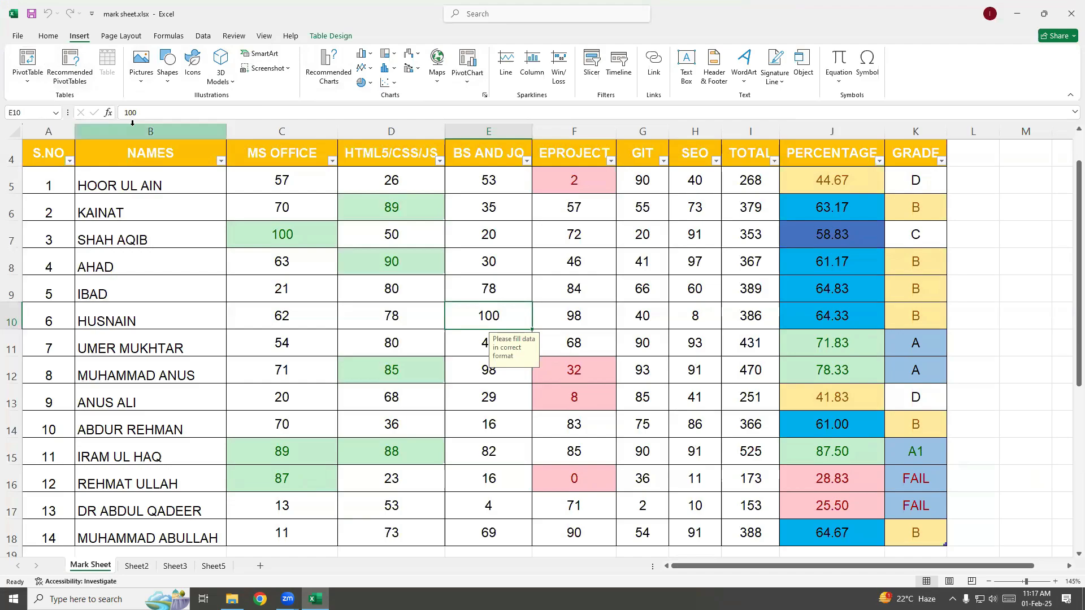
scroll(165, 165, "up", 1)
left_click_drag(41, 219, 919, 214)
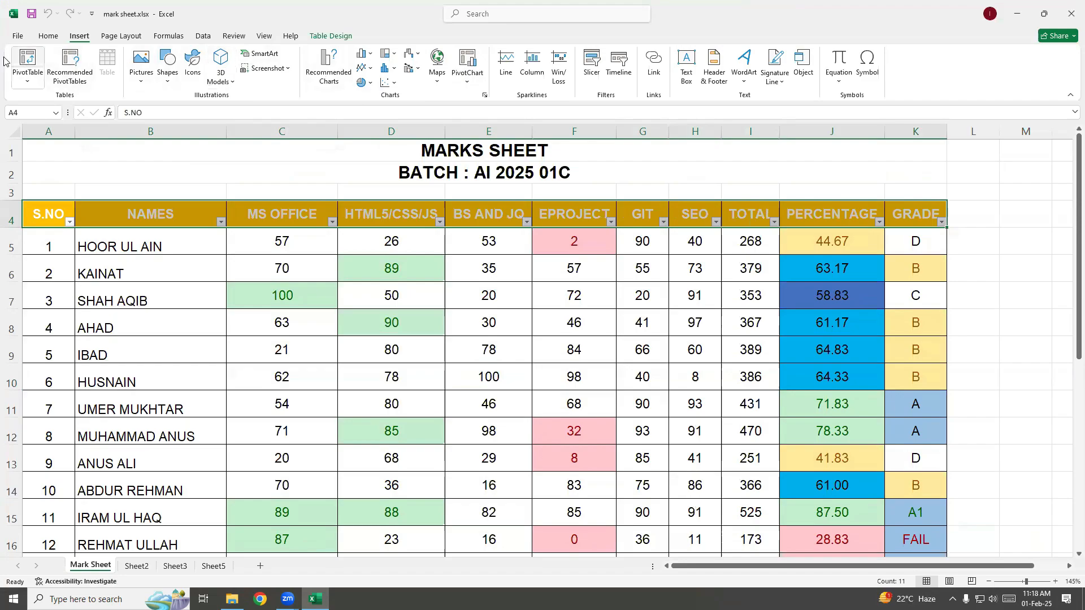
left_click(47, 37)
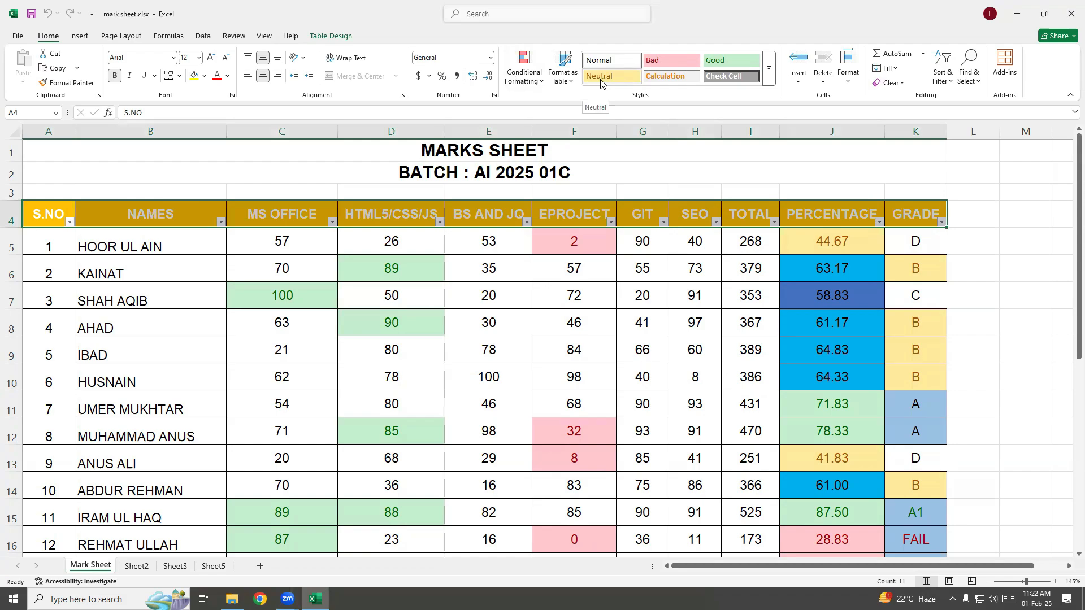
left_click(563, 82)
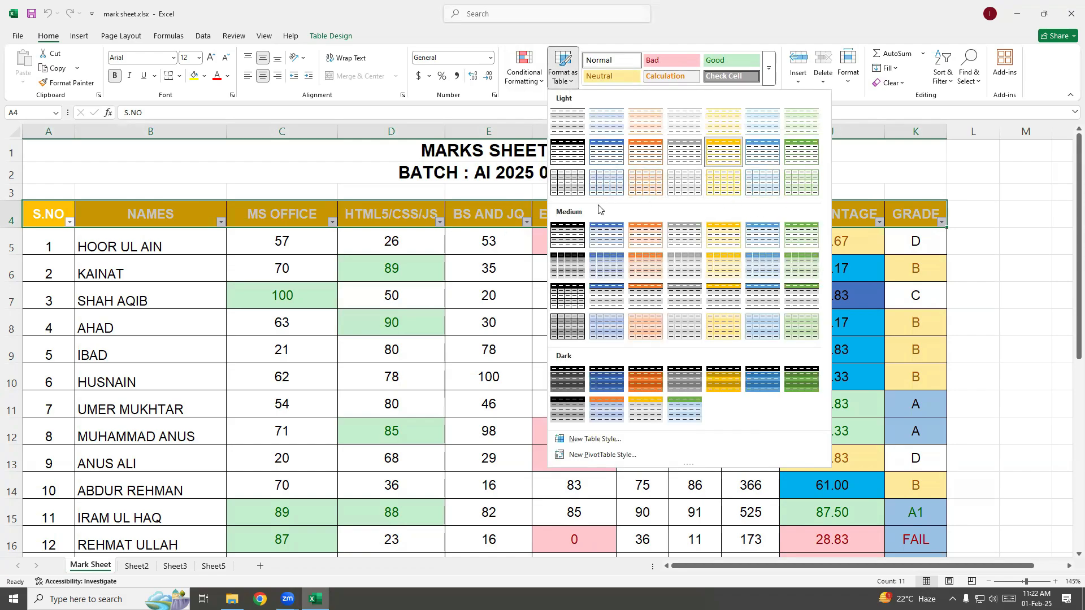
left_click(189, 173)
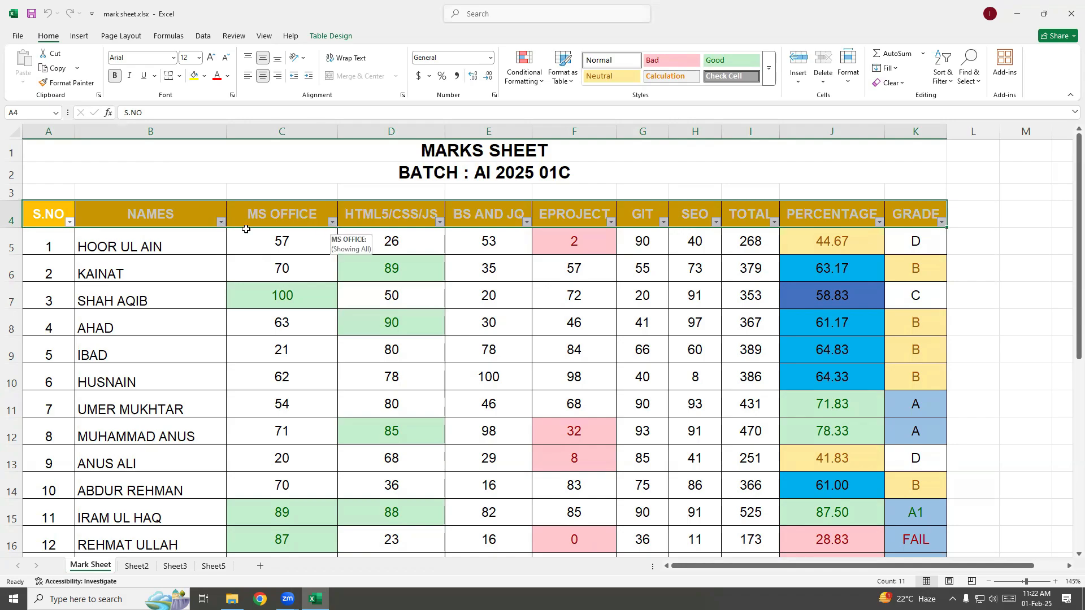
- Remove the filter controls from the table's header row and add them back
key("ctrl+shift+l")
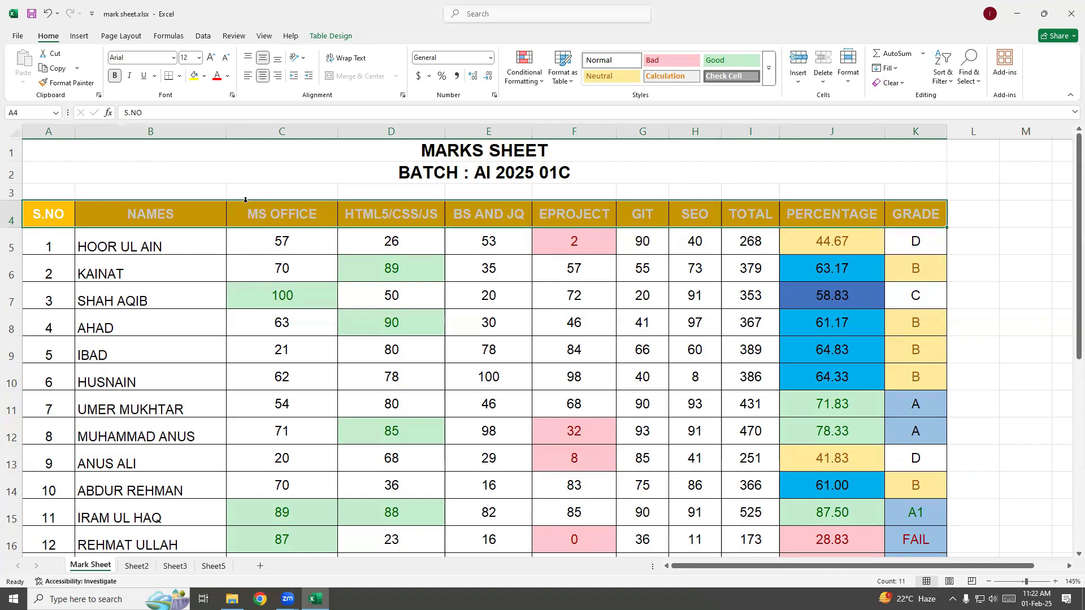
left_click(942, 84)
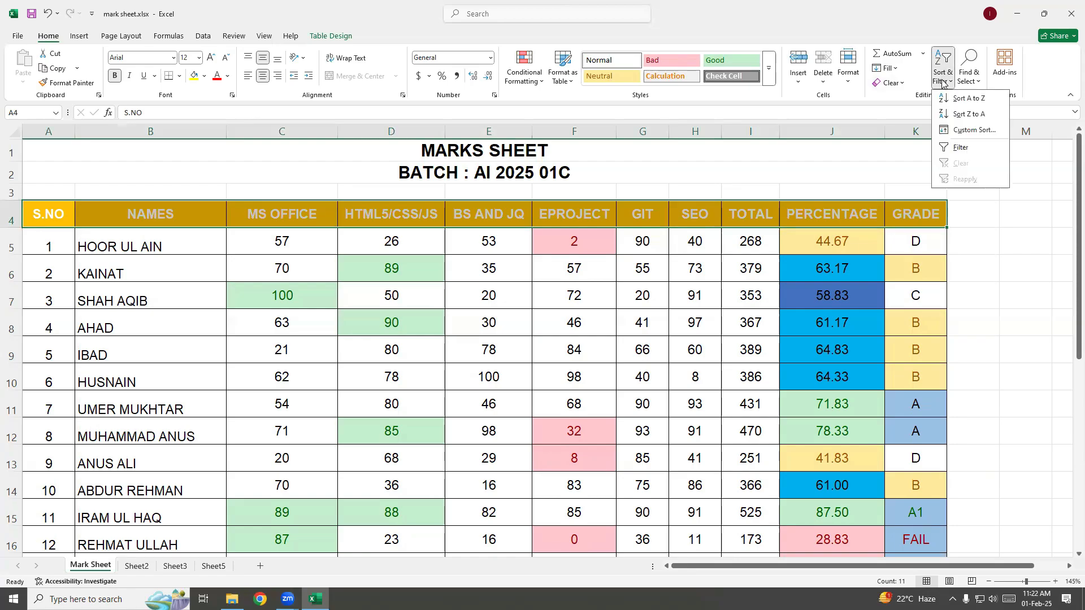
left_click(961, 148)
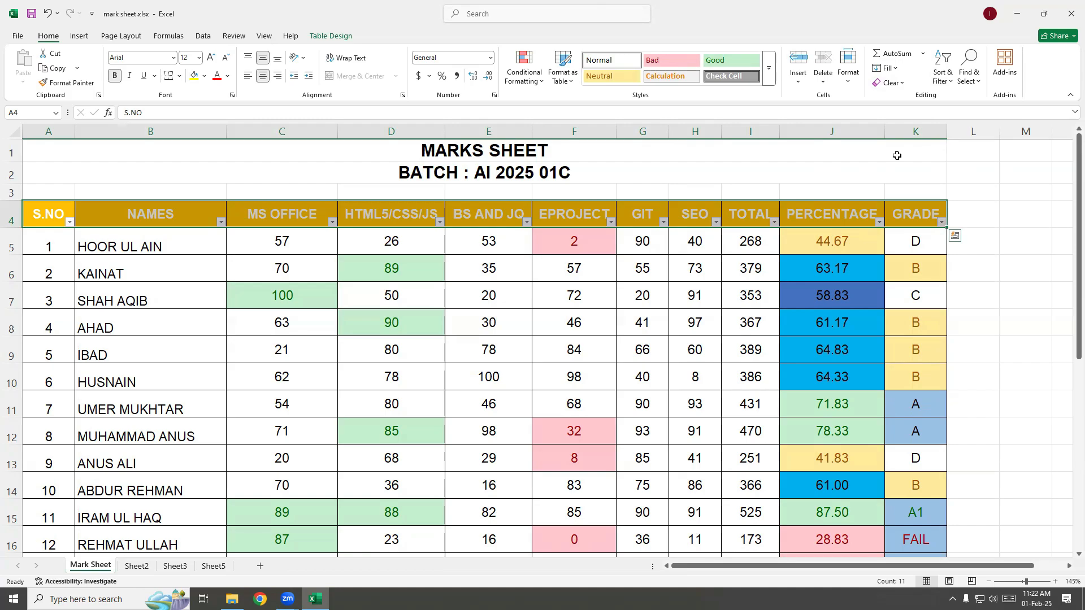
- Open Notepad, write the note "Filter: Hide data" in enlarged text, and return to the marks workbook
key("super")
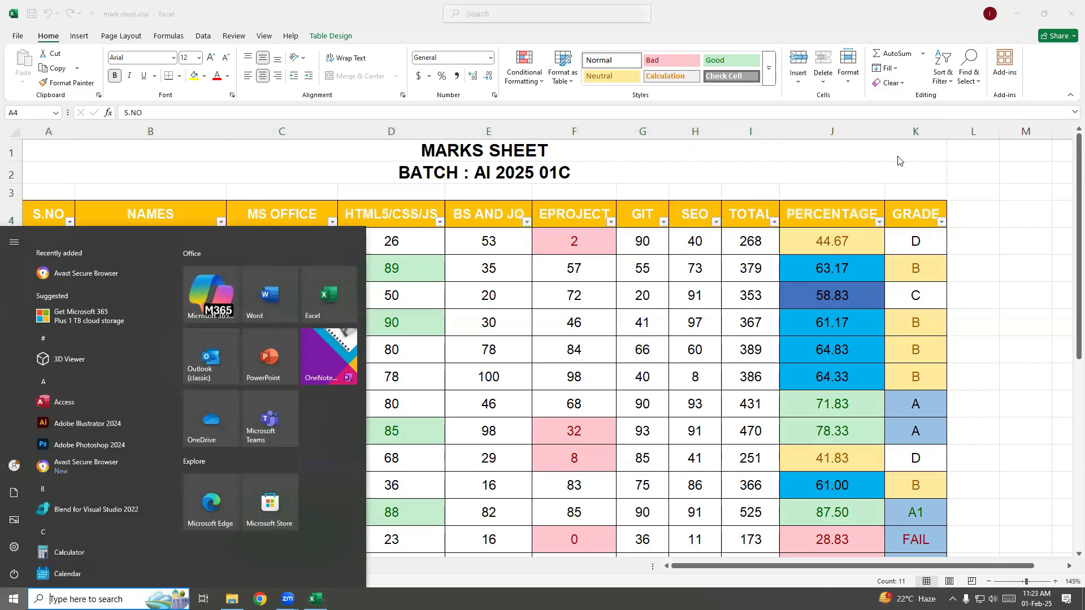
type("notepad")
key("Return")
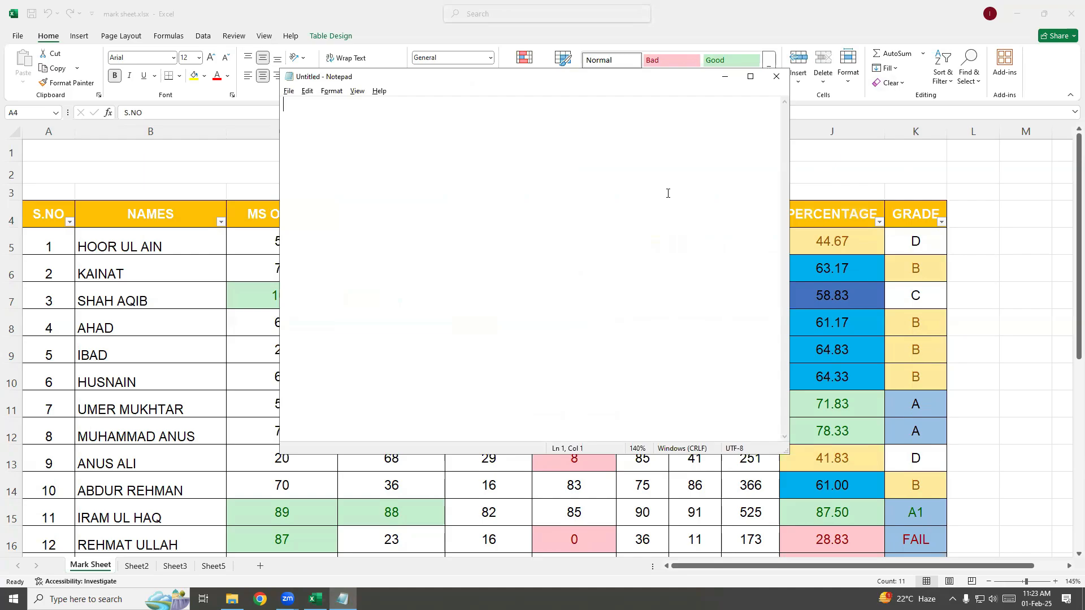
scroll(668, 193, "up", 14)
type("Filter")
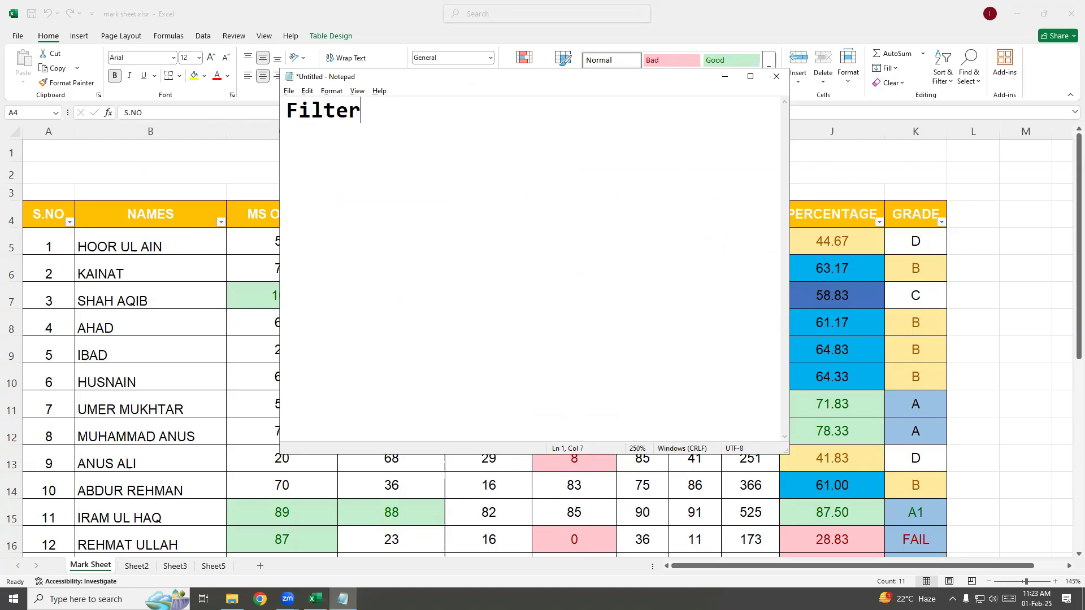
type(": Hide")
type("data")
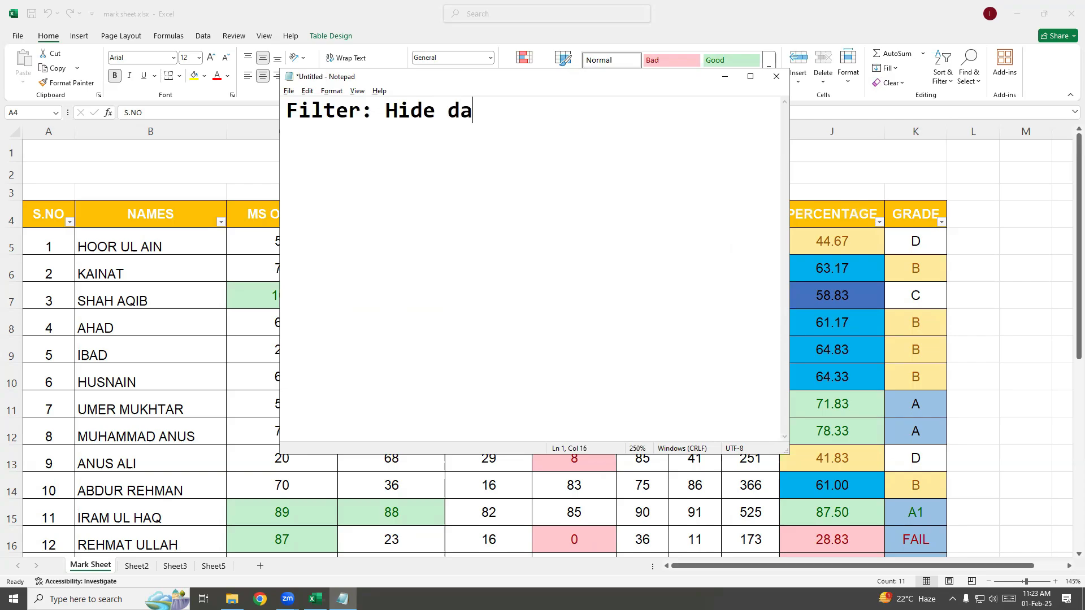
left_click(726, 77)
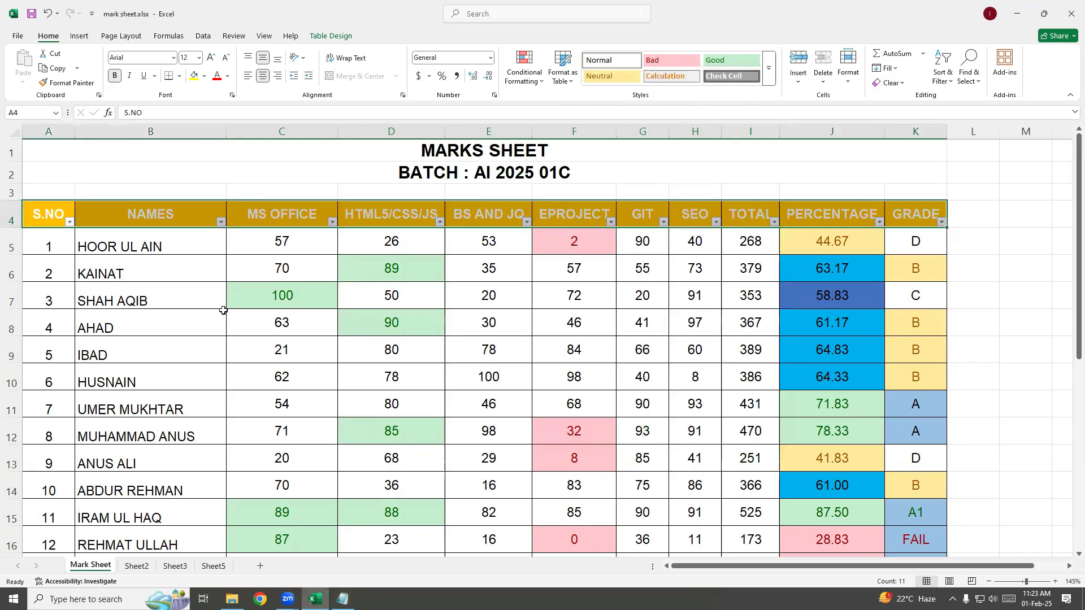
- Filter the NAMES column to show only the student with S.NO 9 and view the resulting chart
left_click(221, 222)
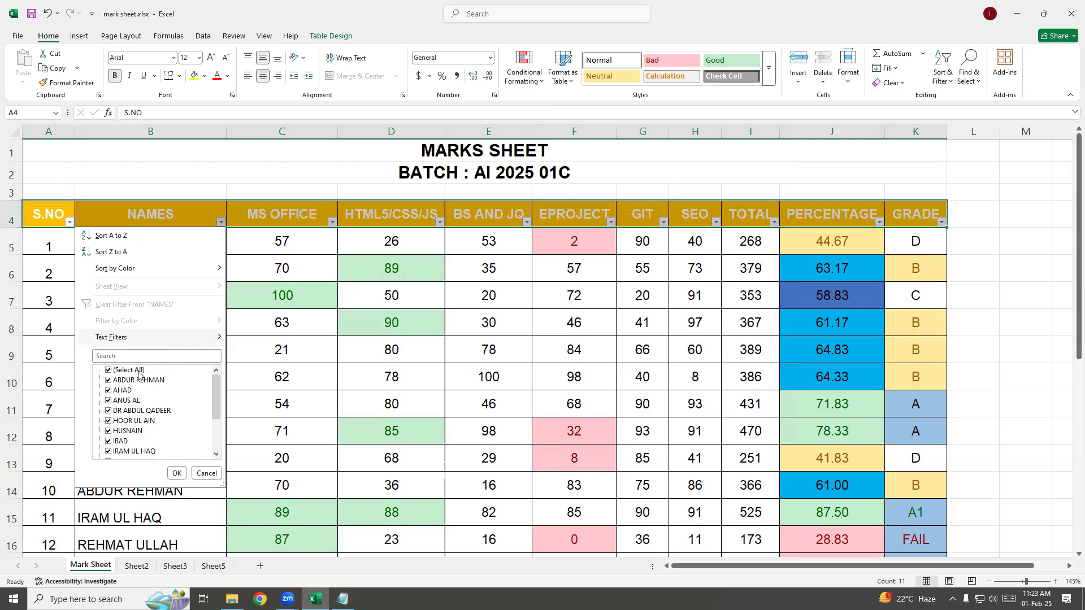
scroll(151, 383, "down", 3)
scroll(152, 382, "up", 3)
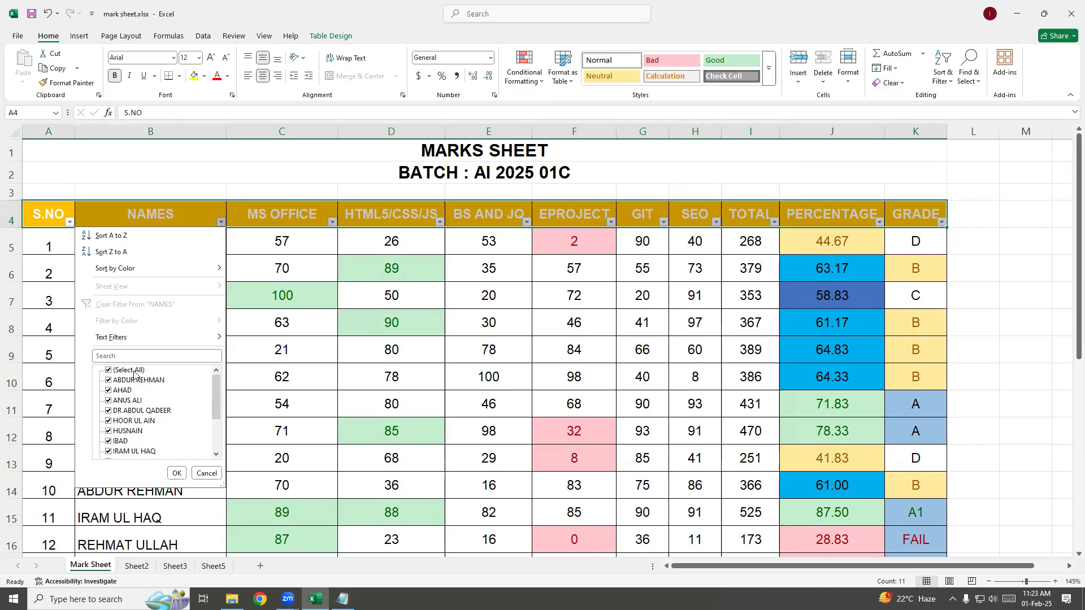
left_click(135, 373)
left_click(139, 401)
left_click(175, 473)
scroll(218, 438, "down", 2)
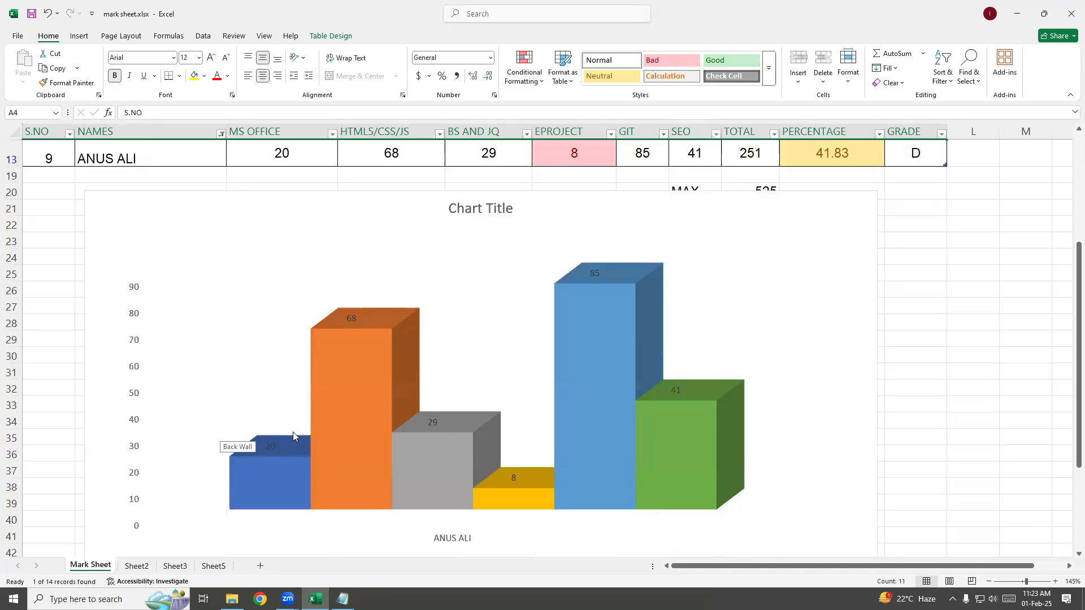
scroll(293, 432, "down", 2)
scroll(293, 432, "down", 1)
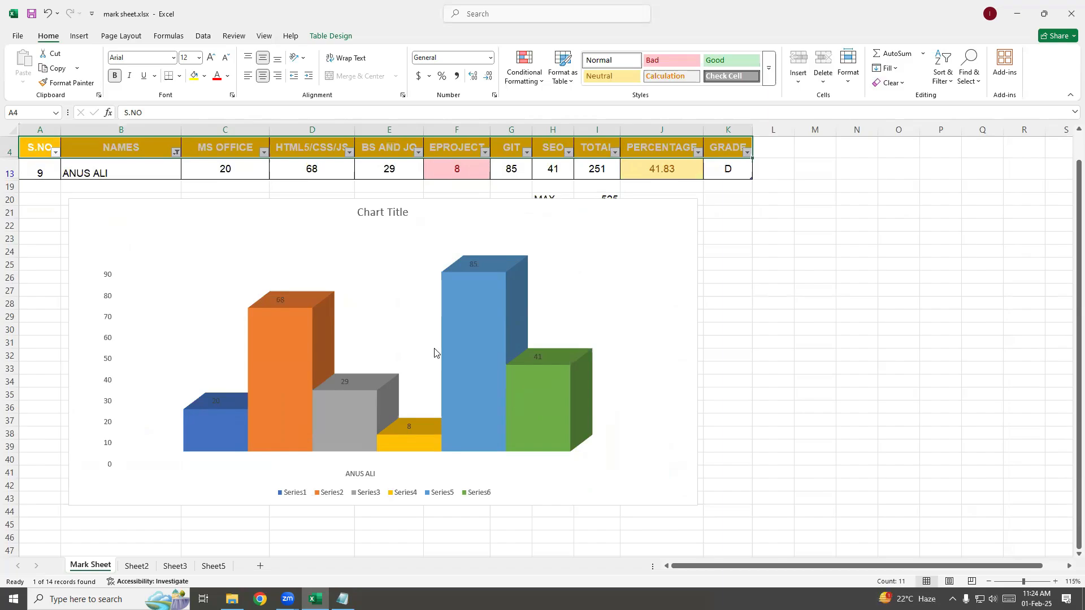
- Add the students with S.NO 6 and 12 to the NAMES filter
left_click(175, 151)
left_click(79, 361)
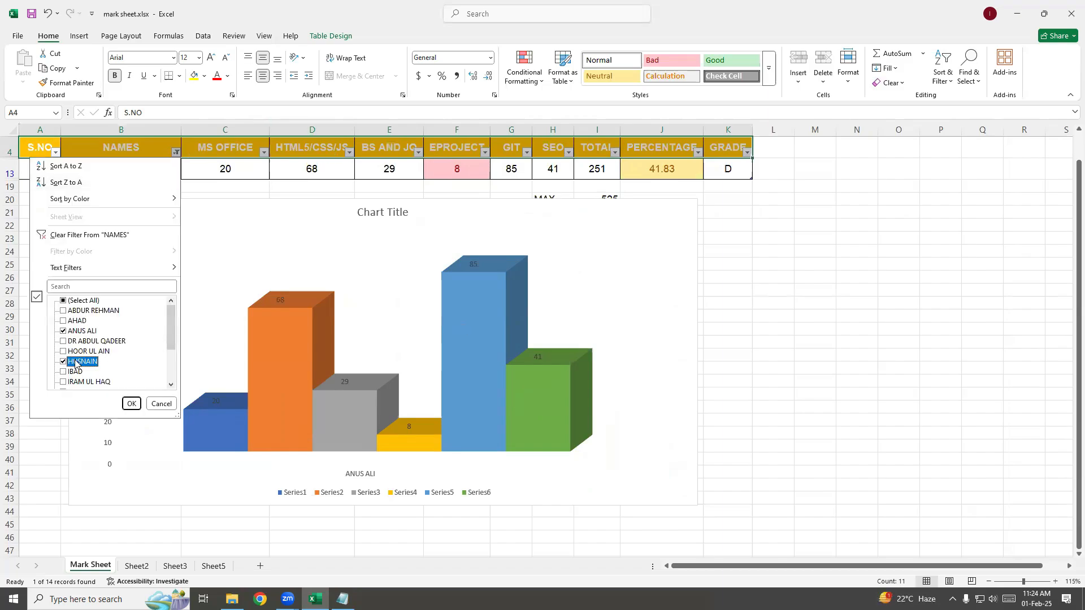
scroll(78, 362, "down", 2)
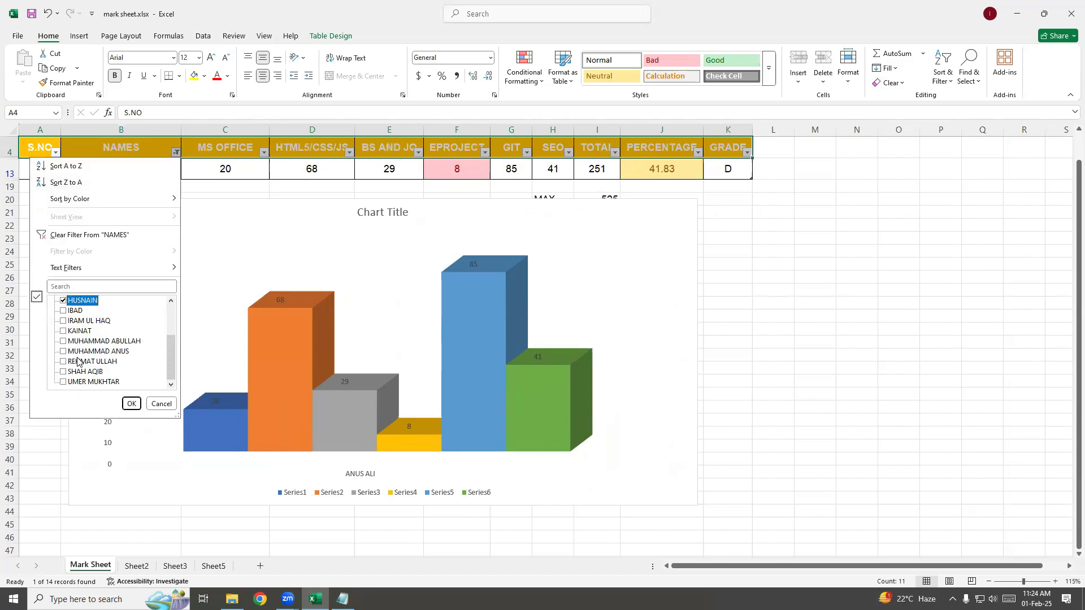
left_click(113, 362)
scroll(113, 383, "up", 1)
scroll(112, 383, "up", 1)
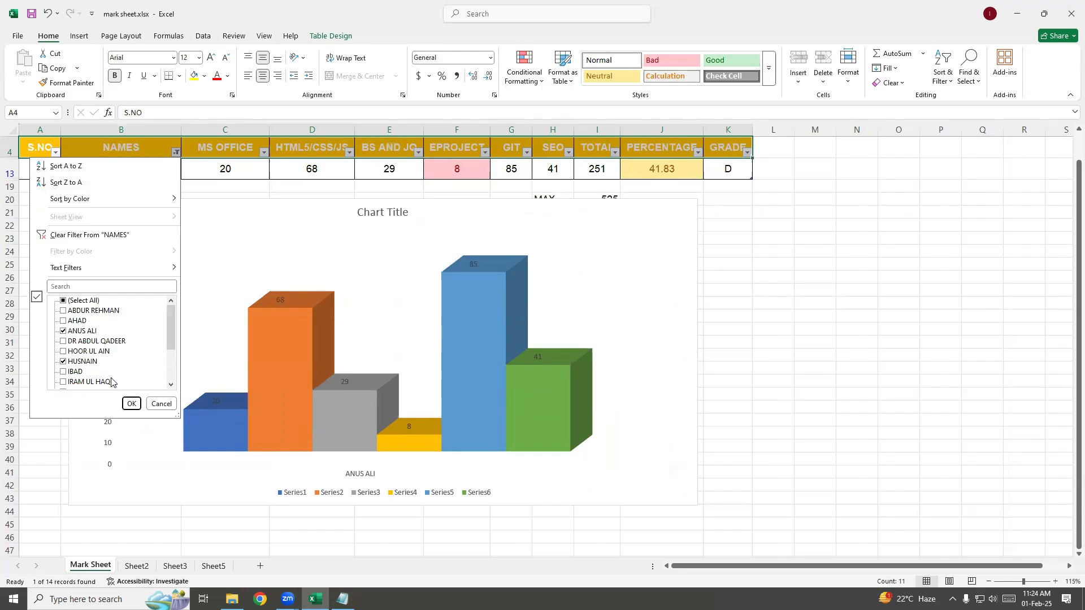
left_click(132, 404)
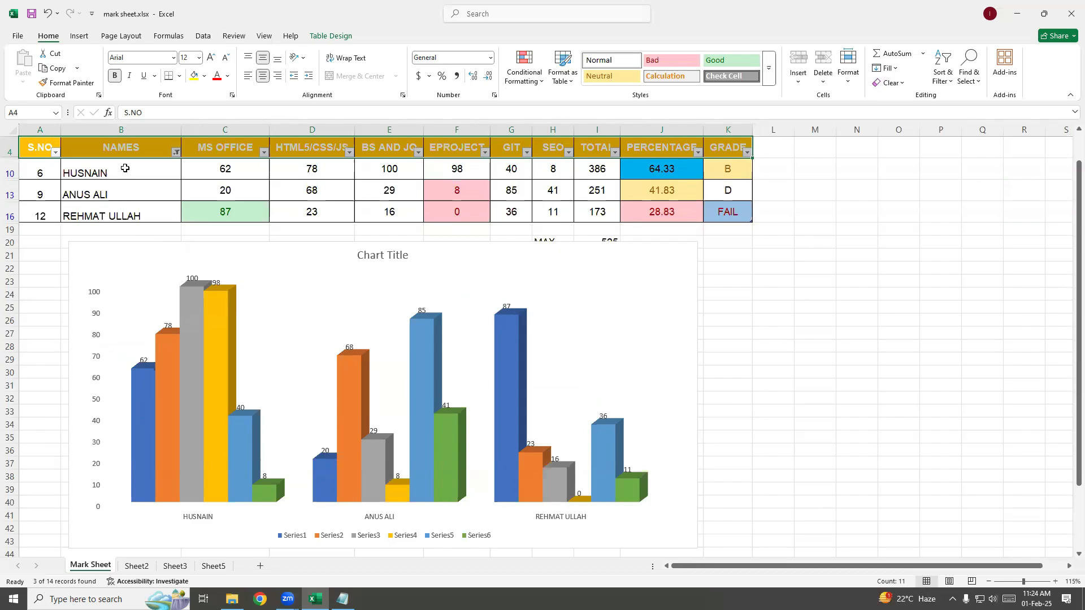
- Reselect all students in the NAMES filter to show every record
left_click(175, 152)
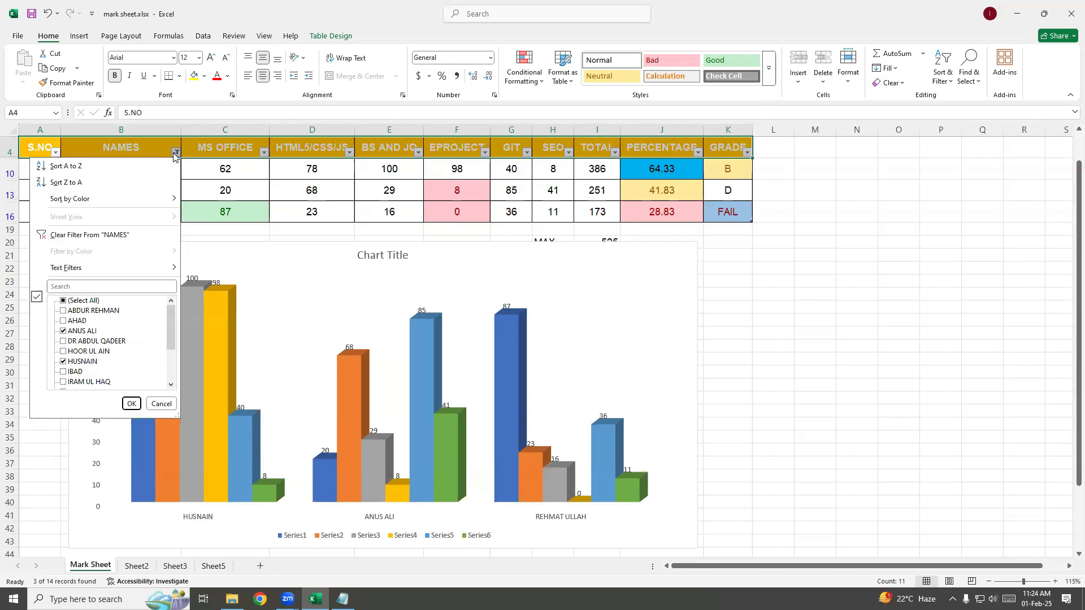
left_click(93, 301)
left_click(131, 405)
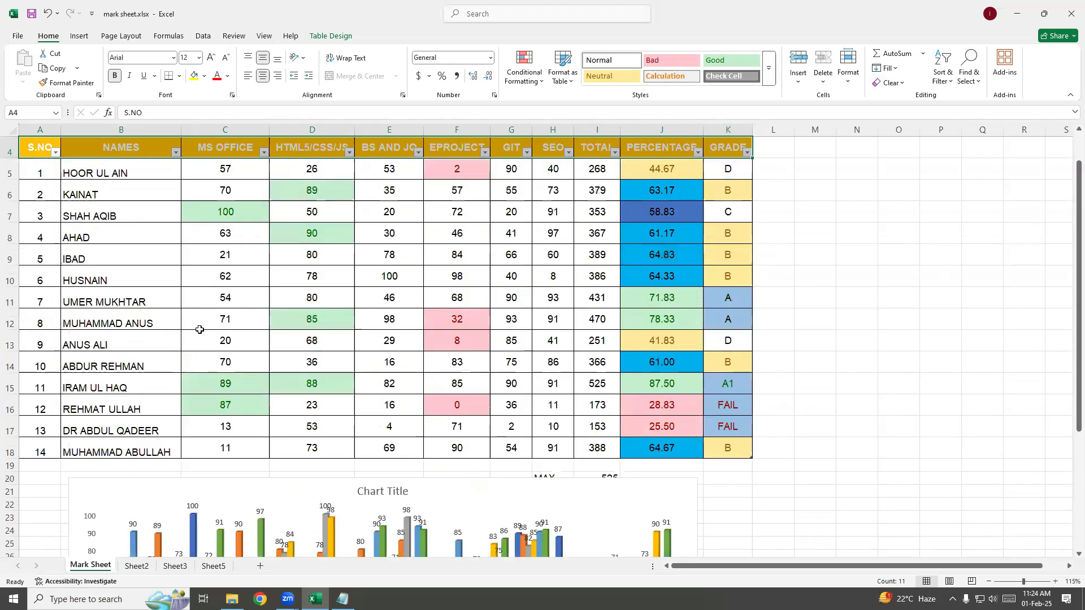
- Filter the HTML5/CSS/JS column by the light green cell color
left_click(349, 152)
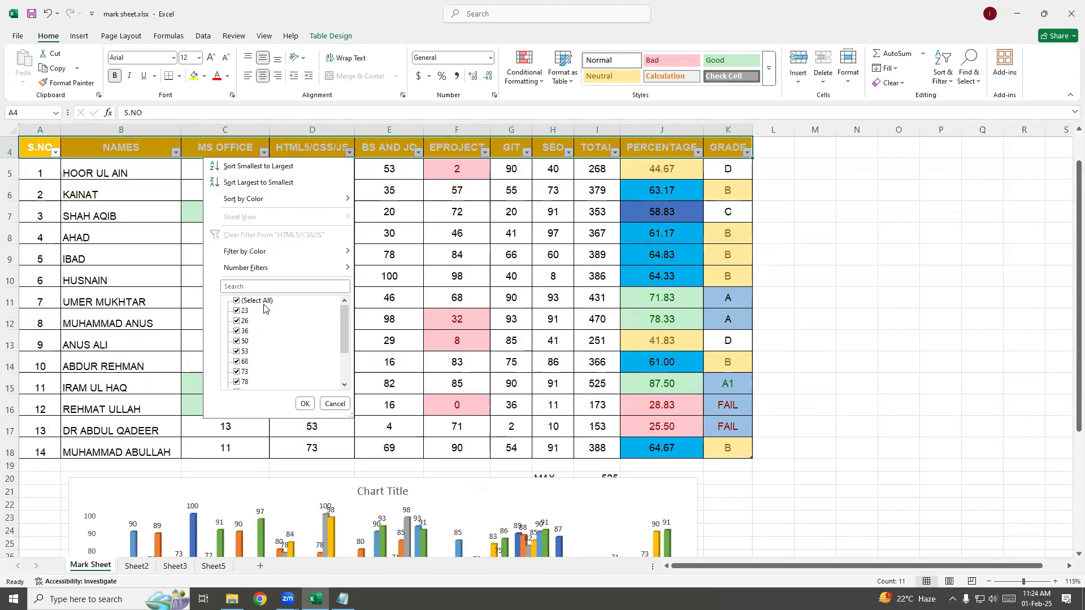
scroll(273, 345, "down", 2)
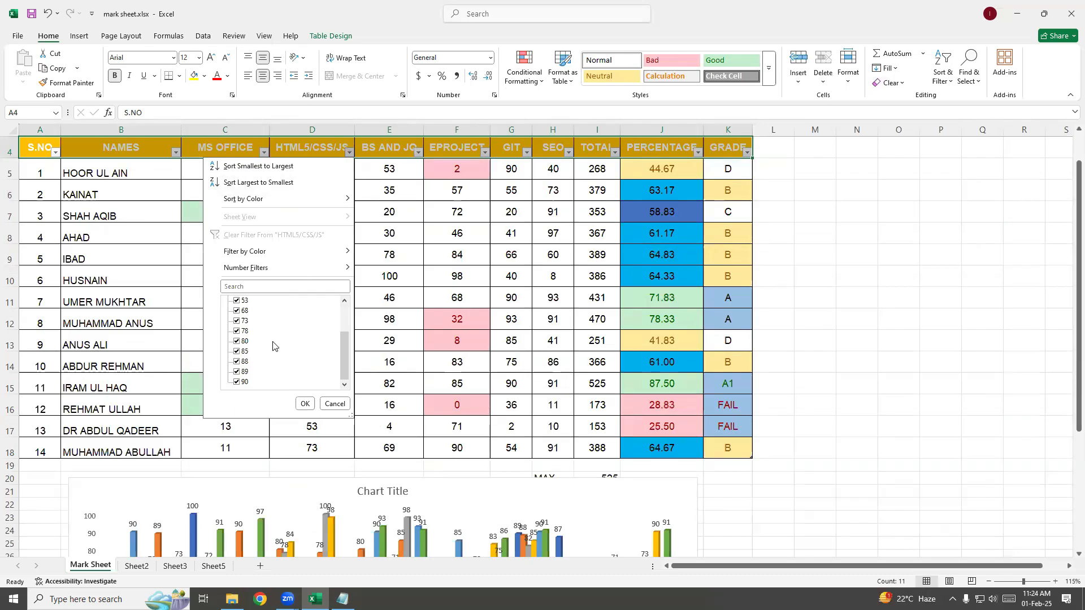
scroll(273, 346, "up", 2)
mouse_move(252, 269)
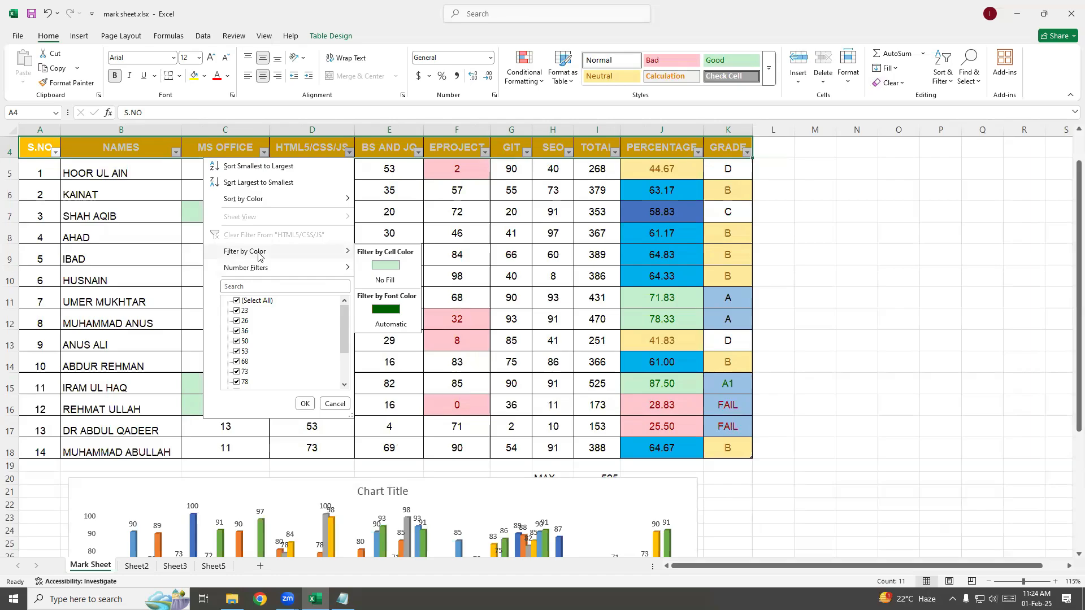
left_click(384, 264)
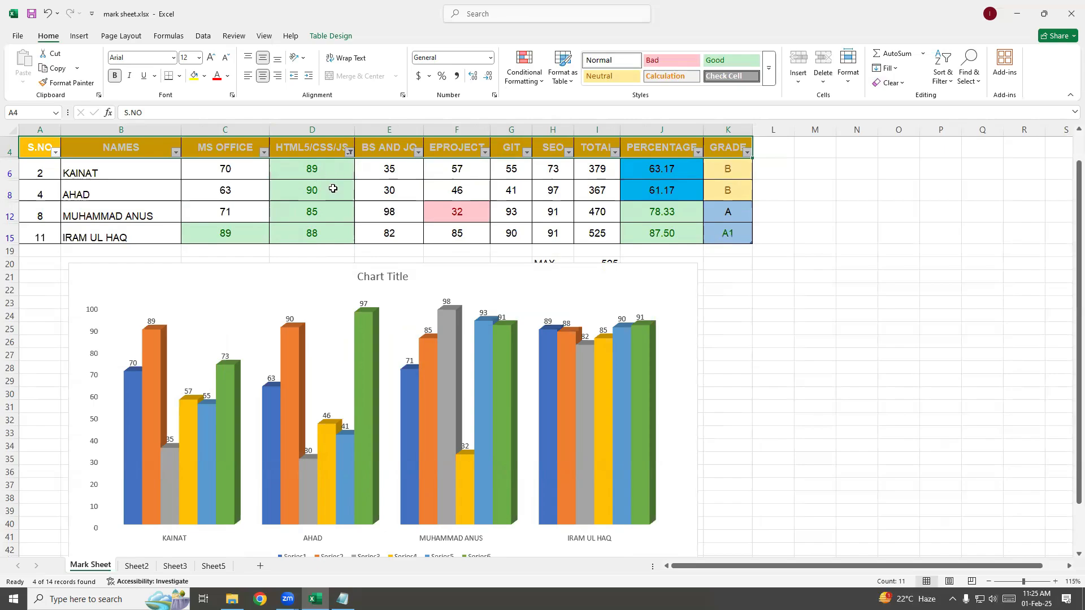
- Remove the cell color filter from the HTML5/CSS/JS column
left_click(350, 156)
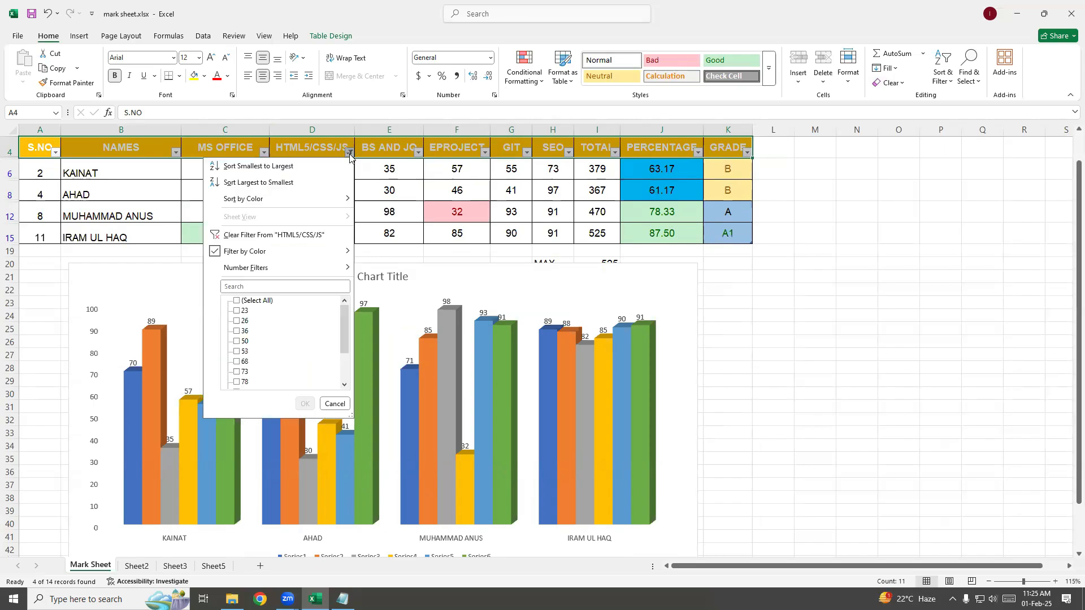
mouse_move(244, 254)
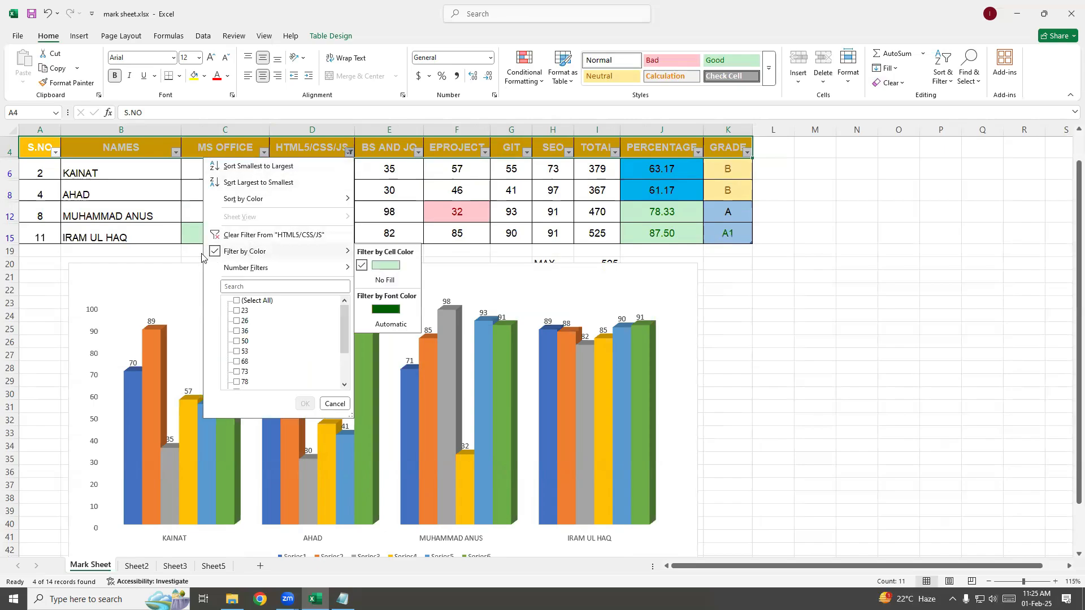
left_click(360, 265)
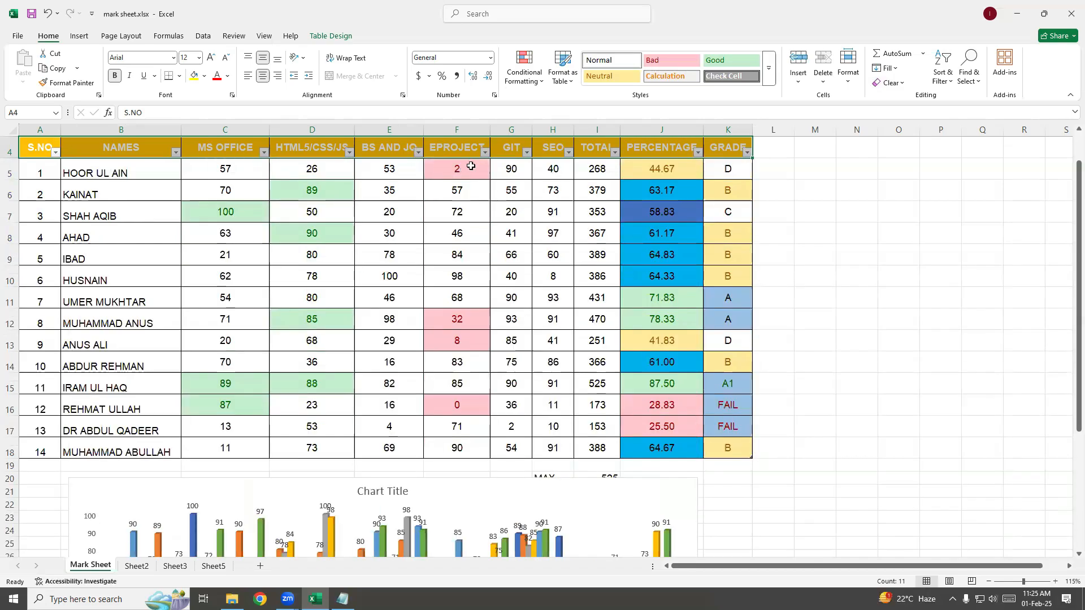
- Filter the EPROJECT column by the dark red font color
left_click(485, 152)
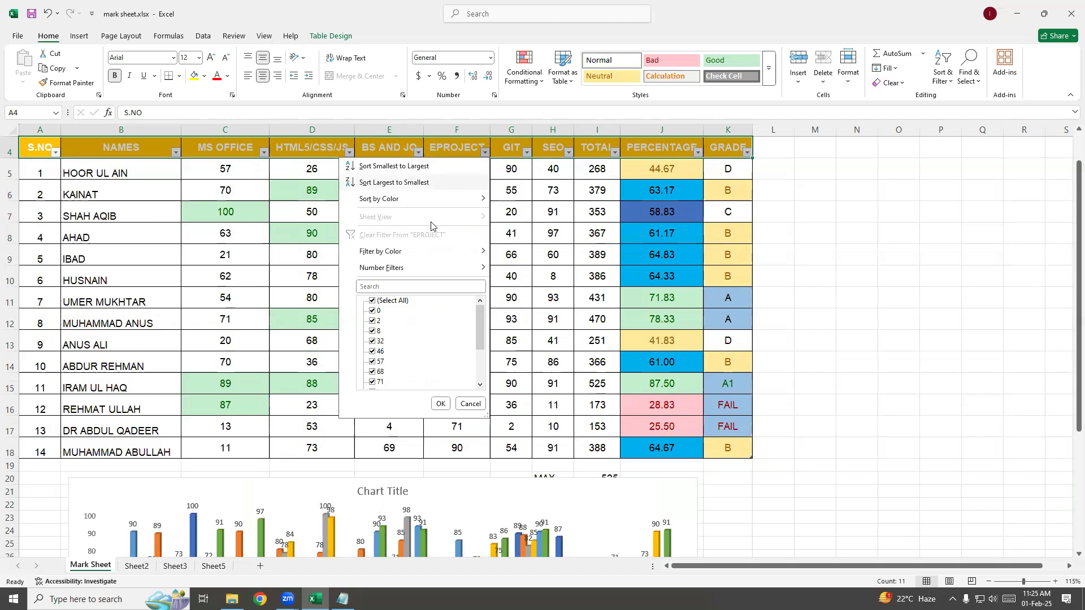
mouse_move(398, 256)
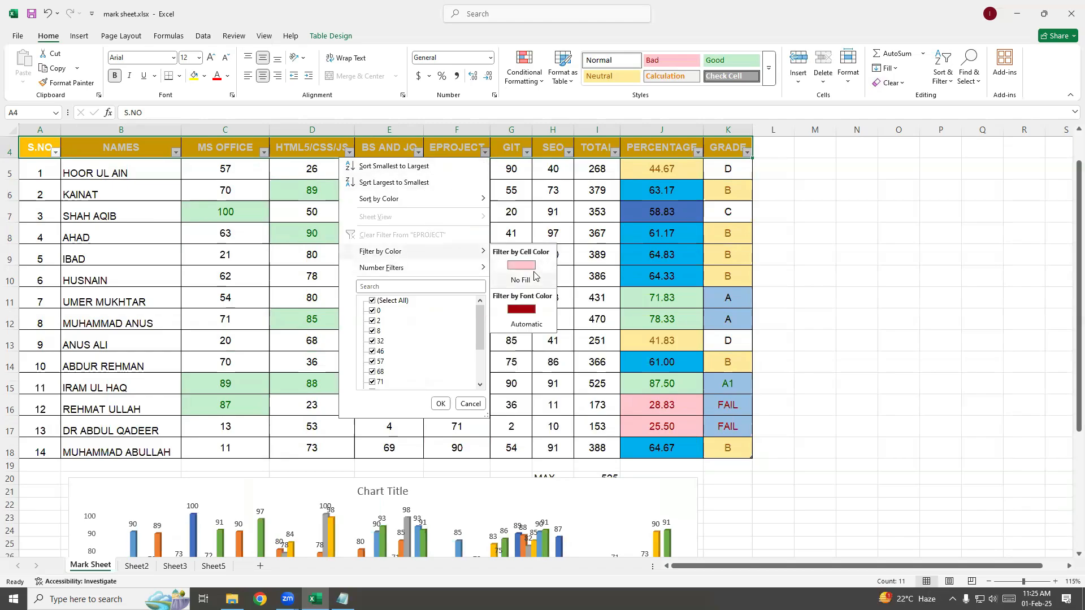
left_click(521, 310)
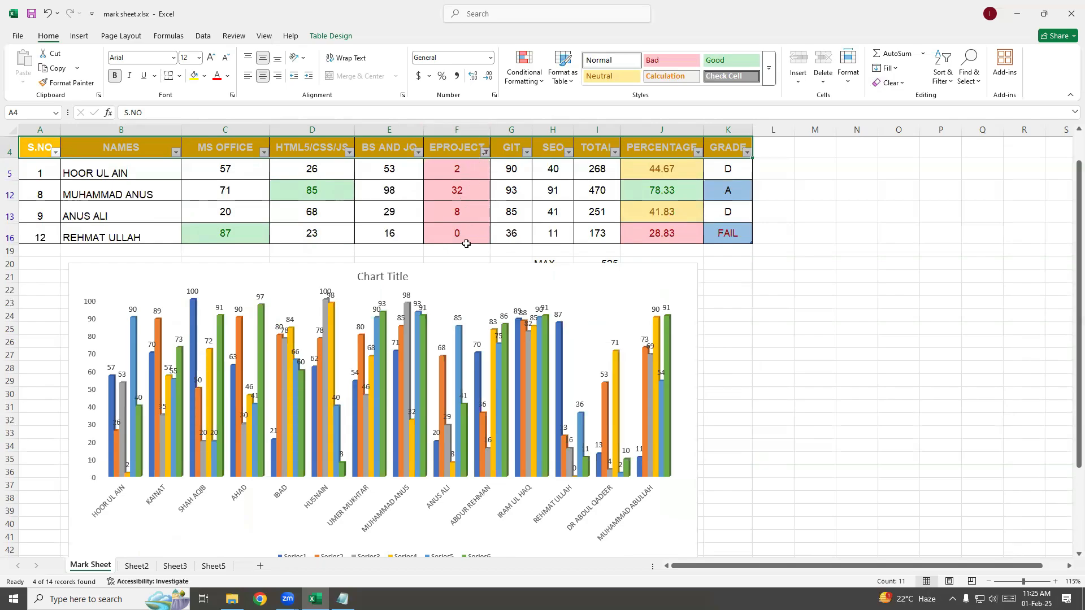
- Remove the dark red font color filter from the EPROJECT column
left_click(485, 152)
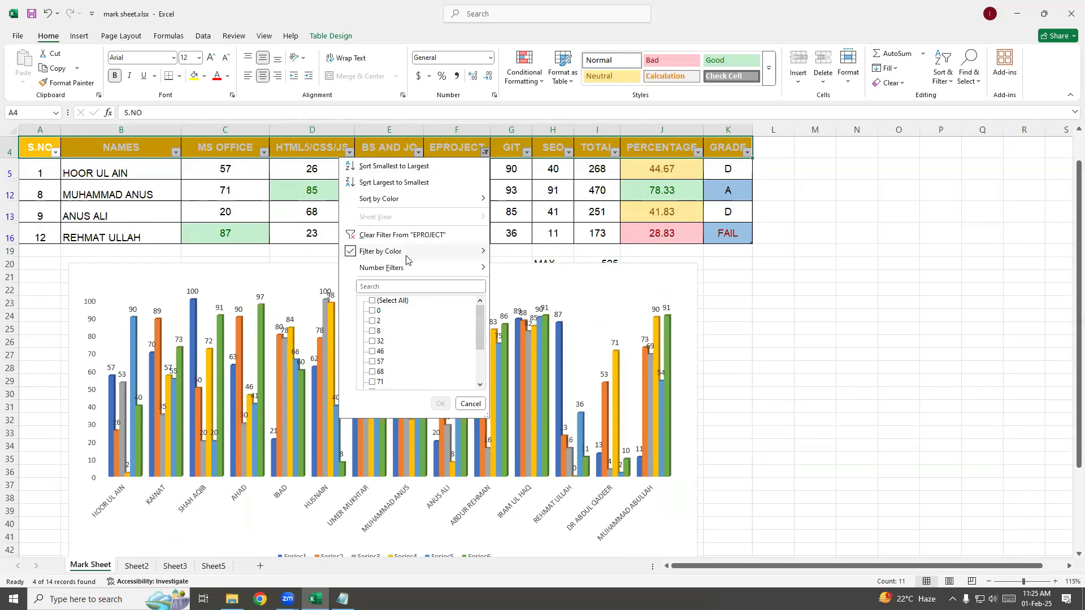
mouse_move(407, 260)
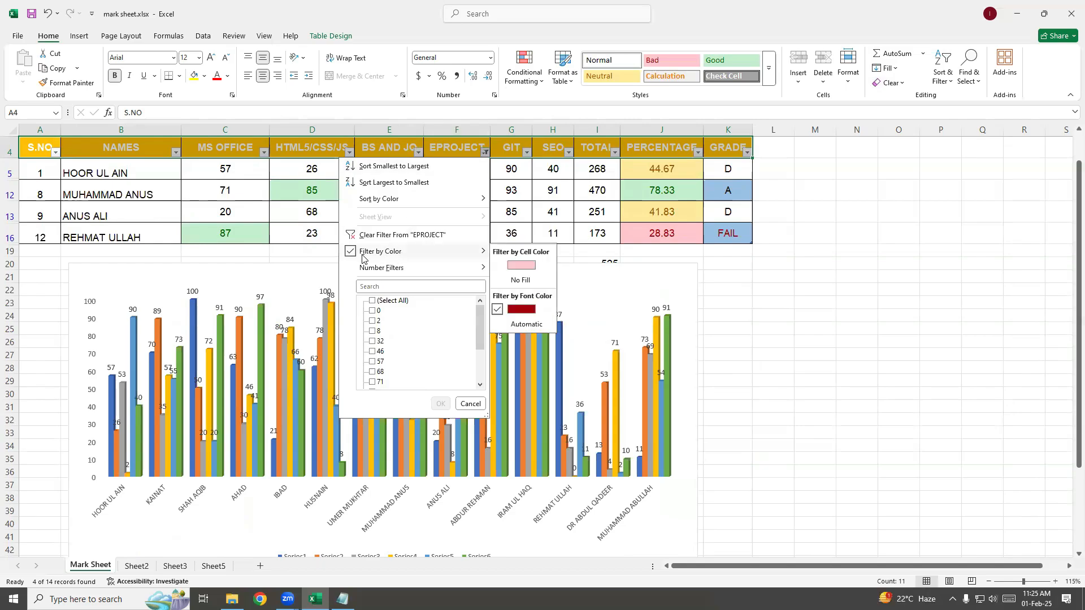
left_click(497, 311)
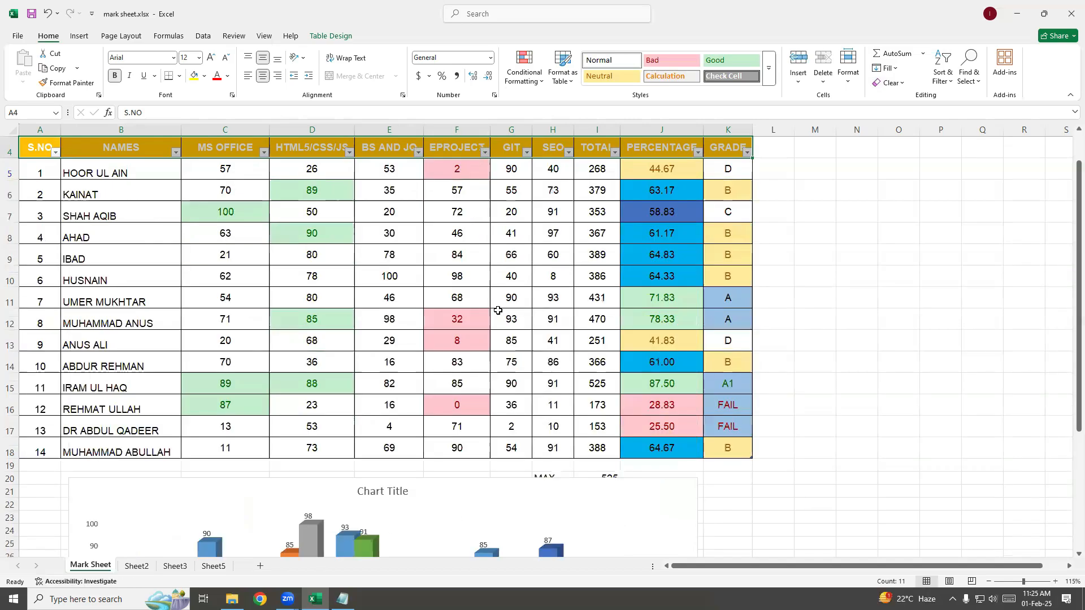
- Filter the GRADE column to show only the A1 records
left_click(748, 152)
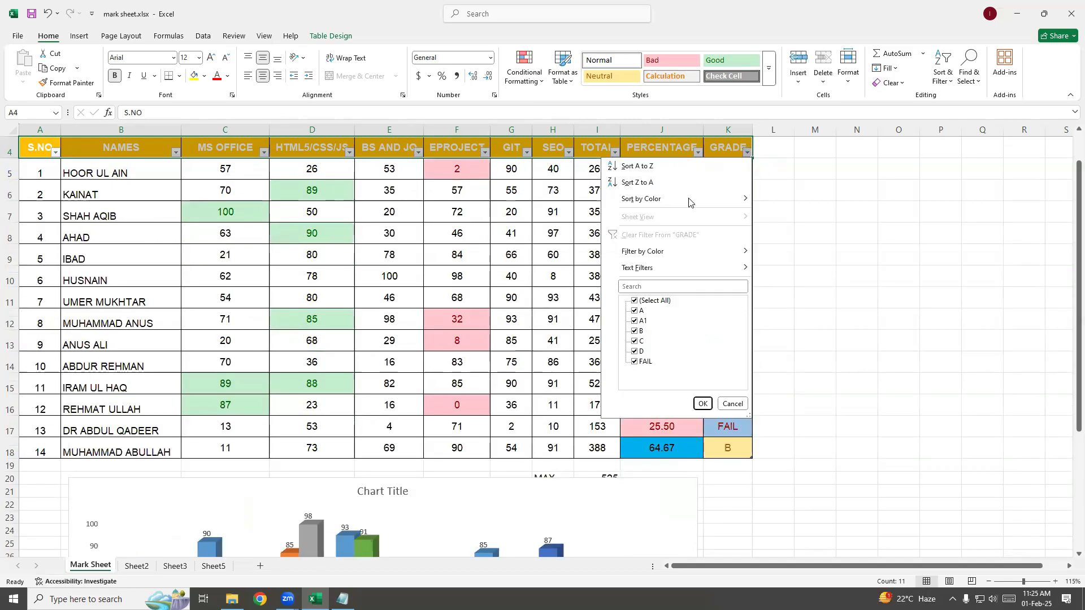
left_click(662, 301)
left_click(635, 321)
left_click(702, 404)
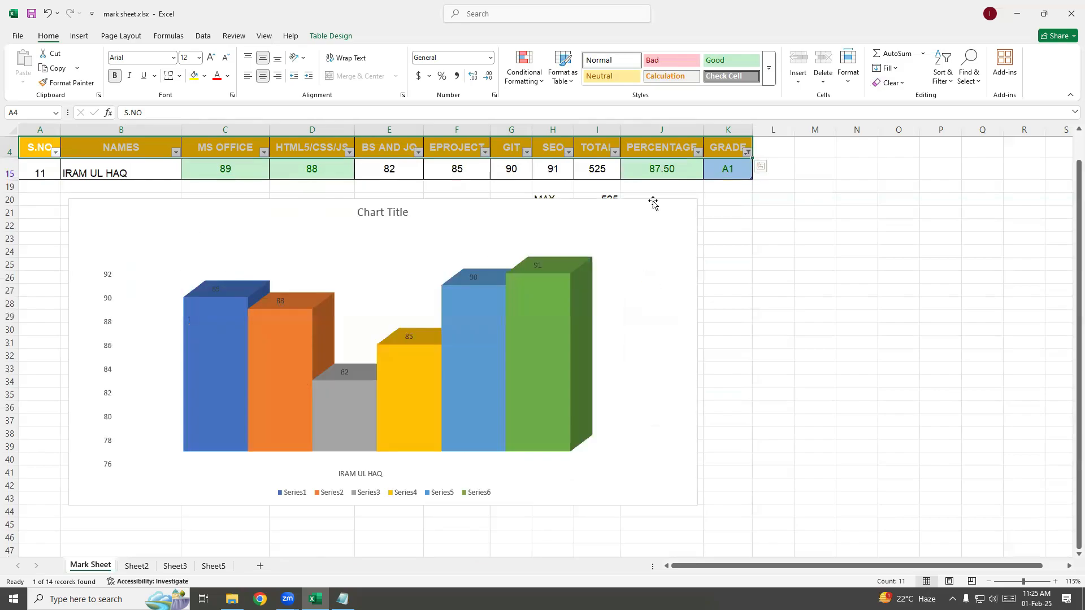
- Switch the GRADE filter from A1 to B so only the B grades are listed
left_click(747, 152)
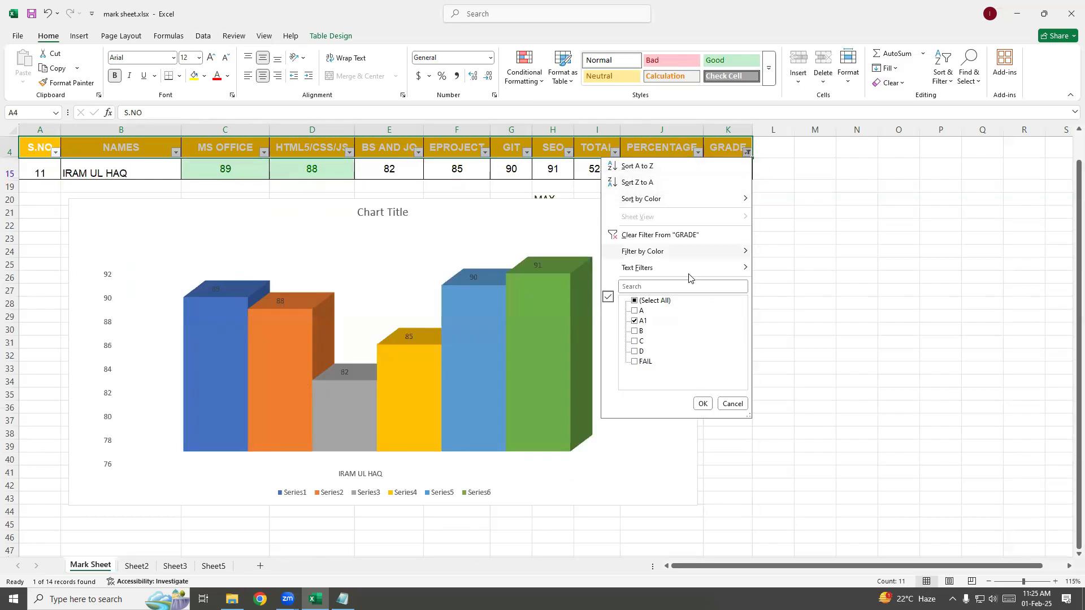
left_click(635, 321)
left_click(636, 331)
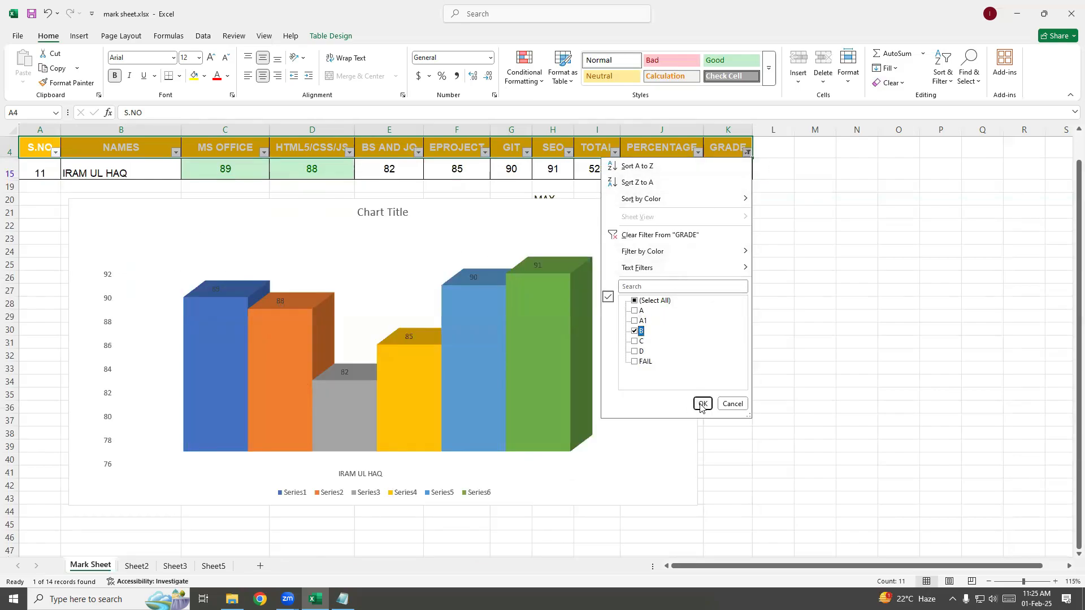
left_click(701, 405)
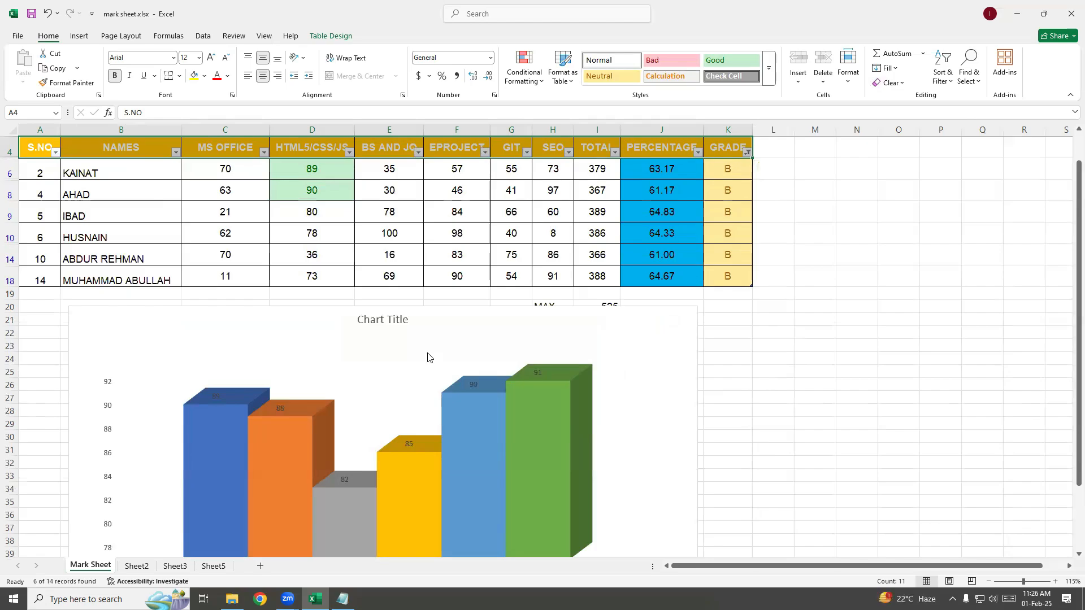
- Reselect all grades in the GRADE filter to show every record
left_click(748, 152)
left_click(635, 332)
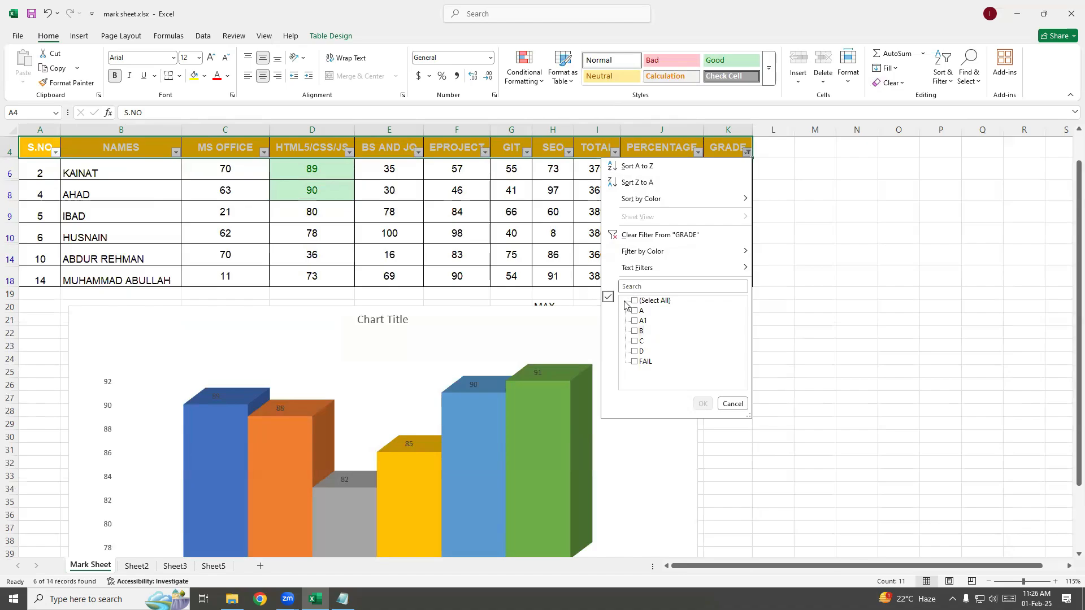
left_click(635, 301)
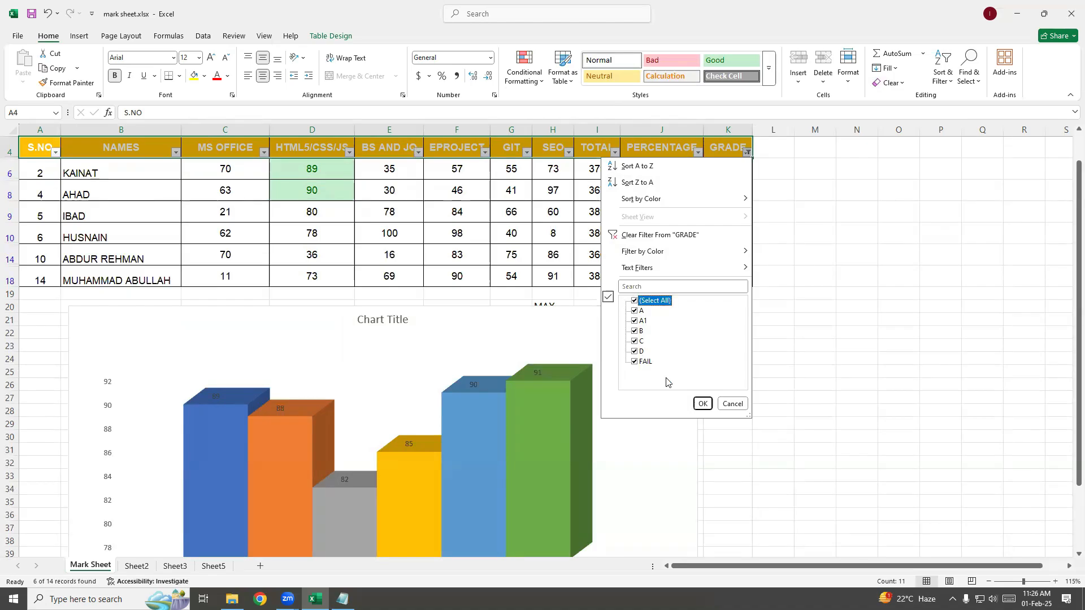
left_click(701, 403)
scroll(690, 399, "down", 4)
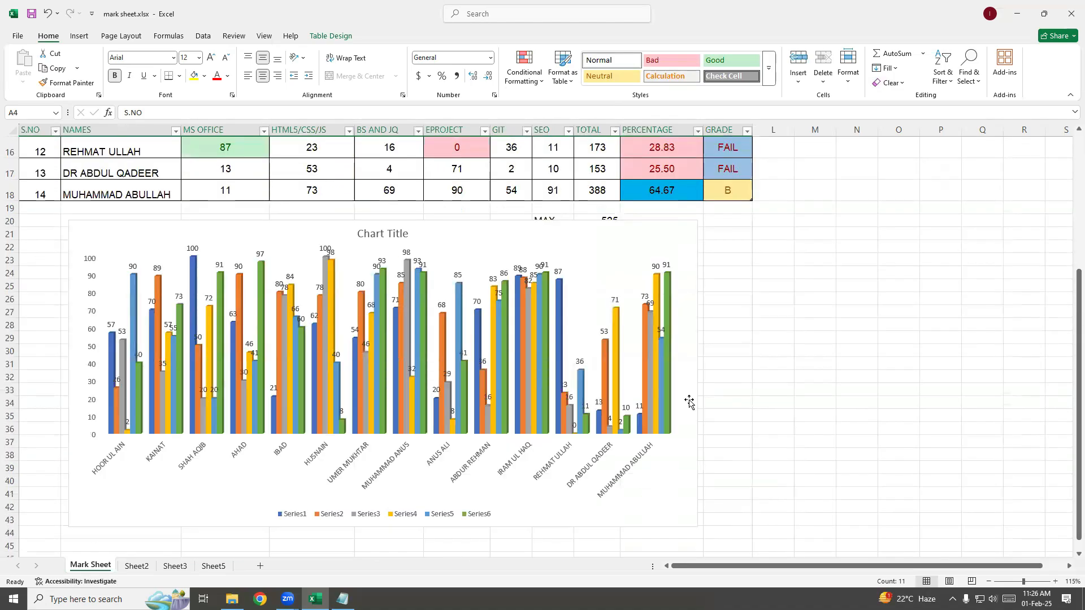
scroll(690, 401, "up", 5)
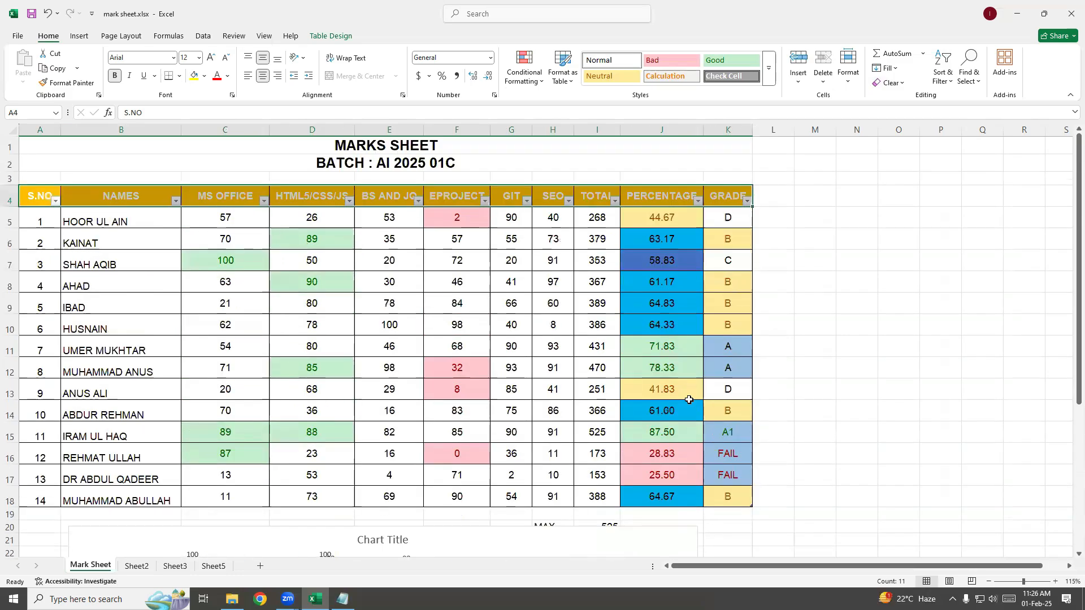
scroll(647, 384, "down", 2)
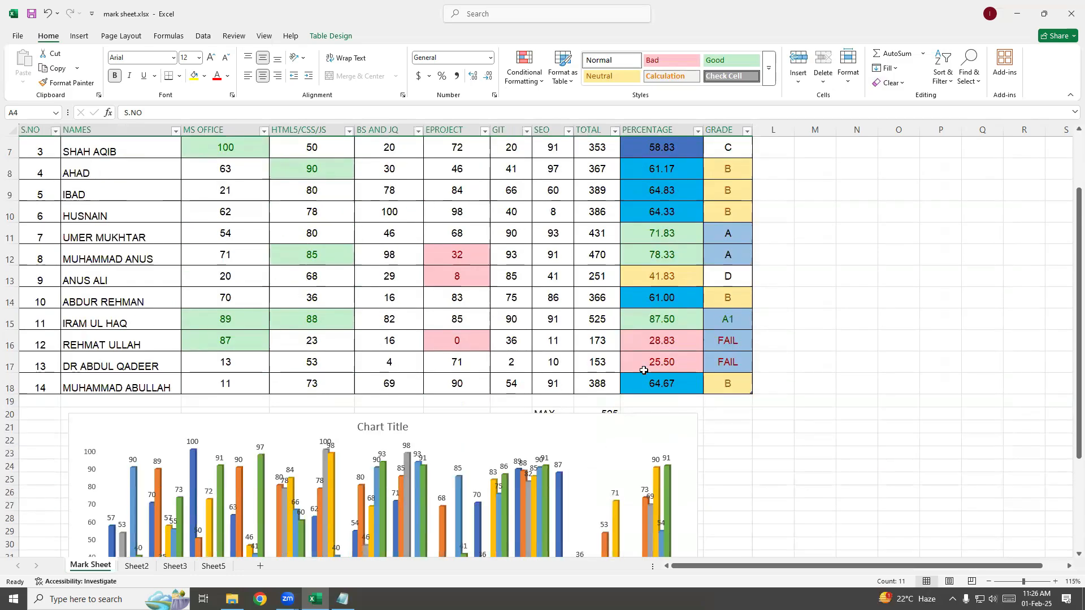
scroll(644, 370, "up", 2)
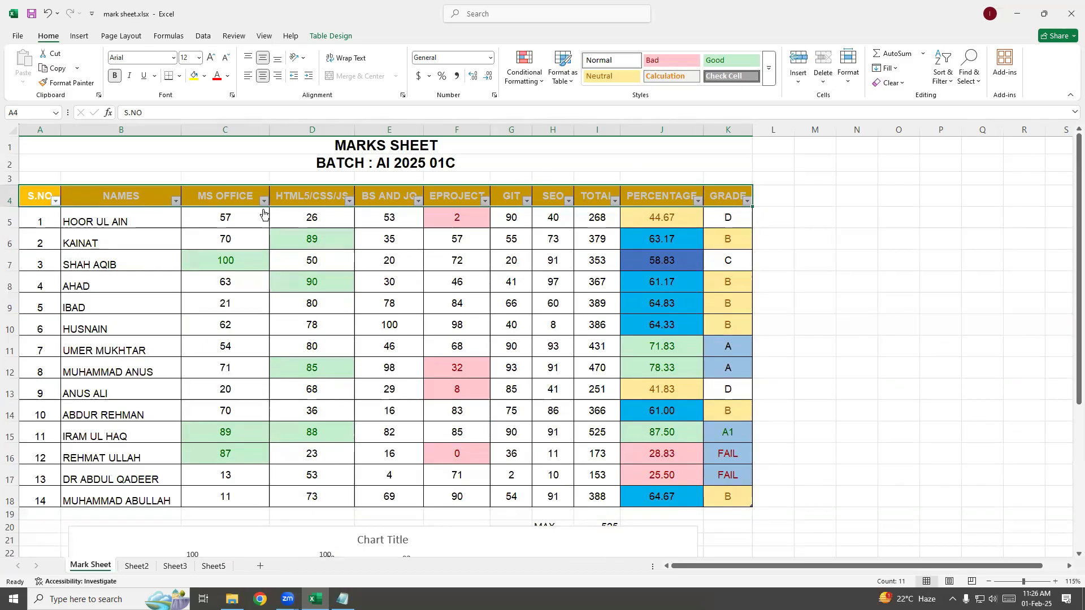
- Select the whole marks table including its headers and custom sort it by GRADE cell values in Z to A order
left_click_drag(39, 196, 711, 501)
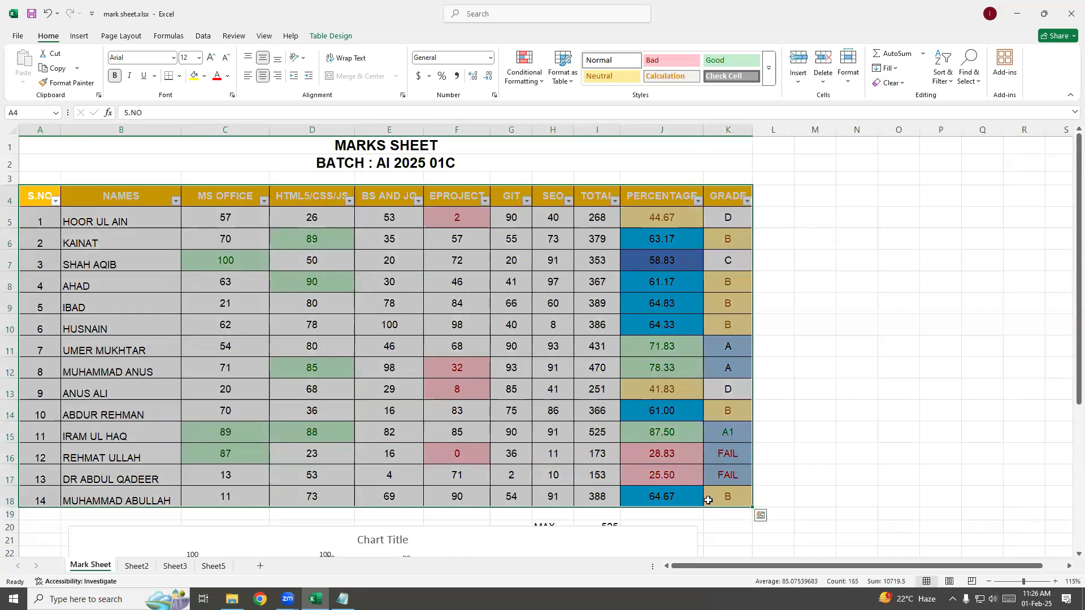
left_click(948, 83)
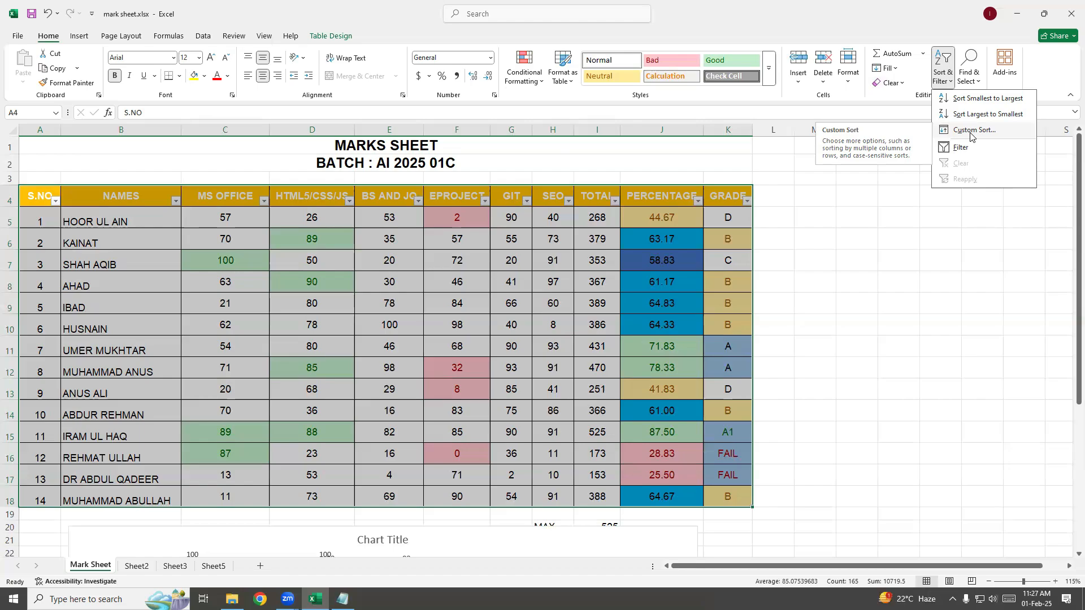
left_click(970, 131)
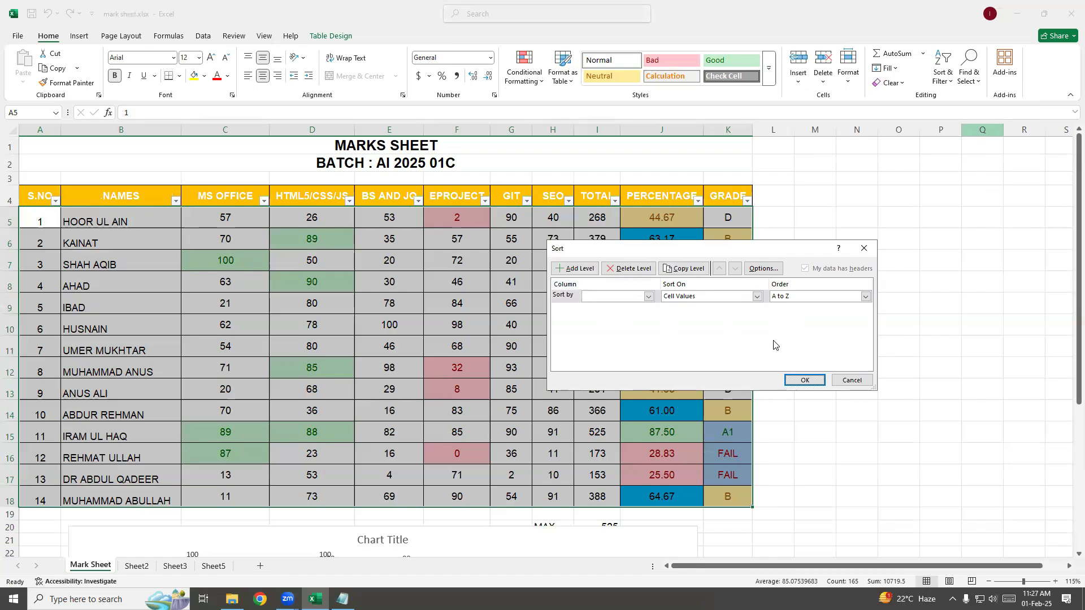
left_click(649, 296)
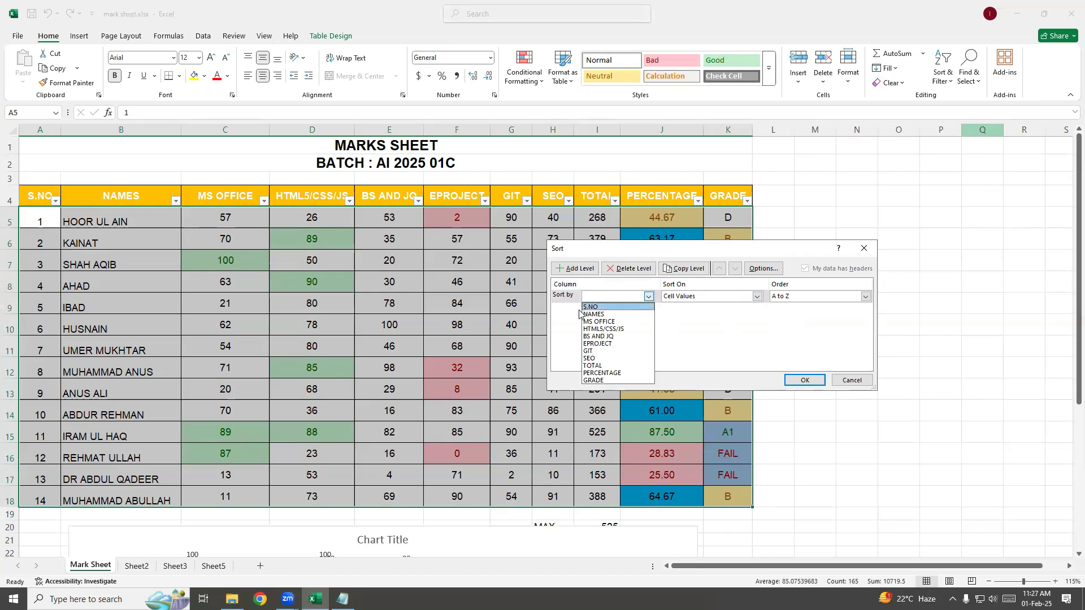
left_click(617, 381)
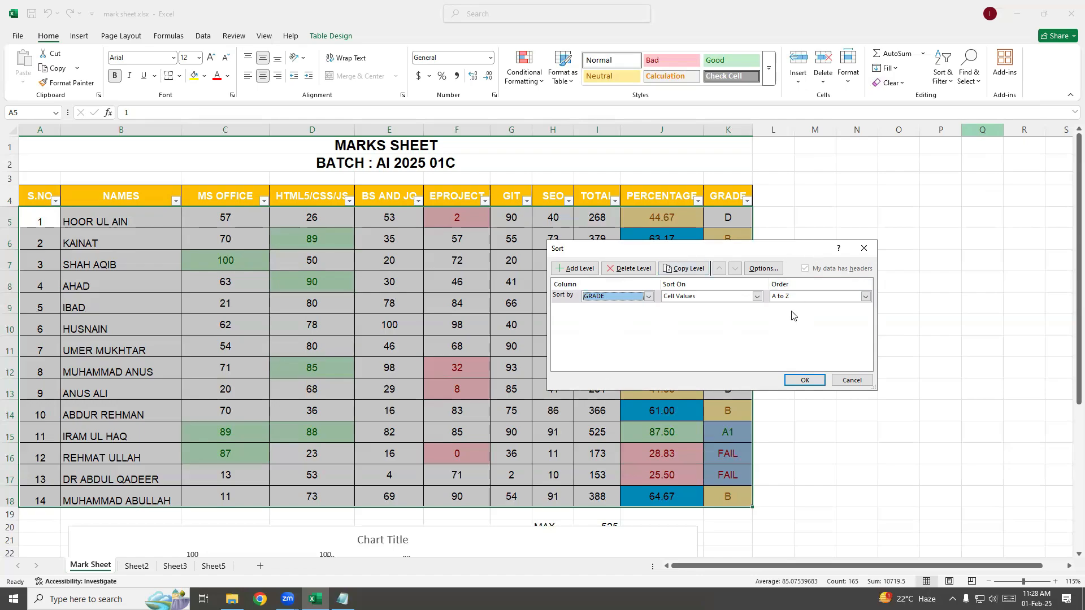
left_click(757, 298)
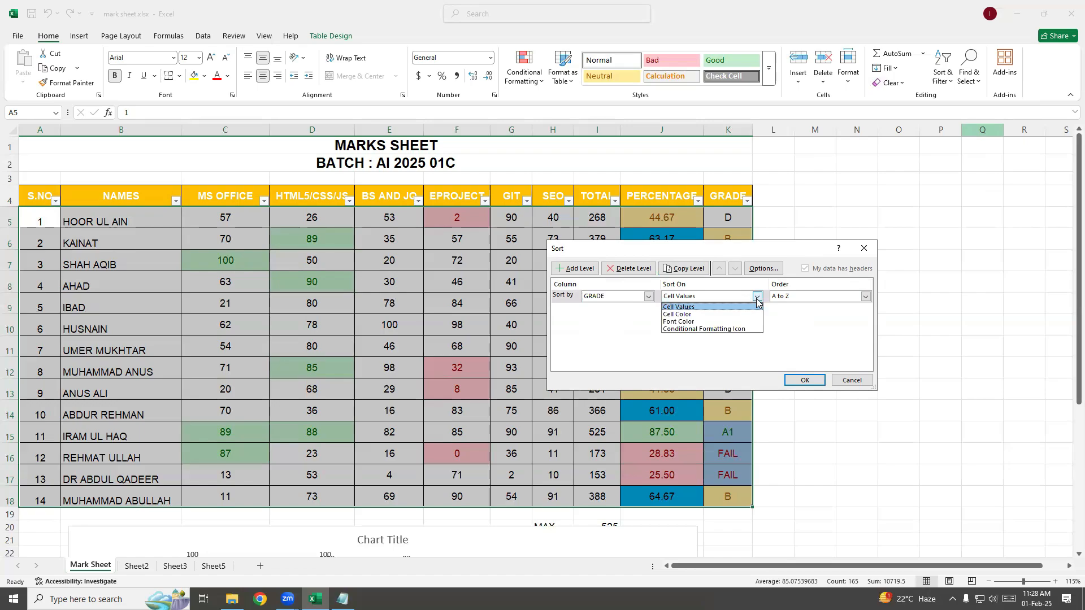
left_click(757, 297)
left_click(863, 299)
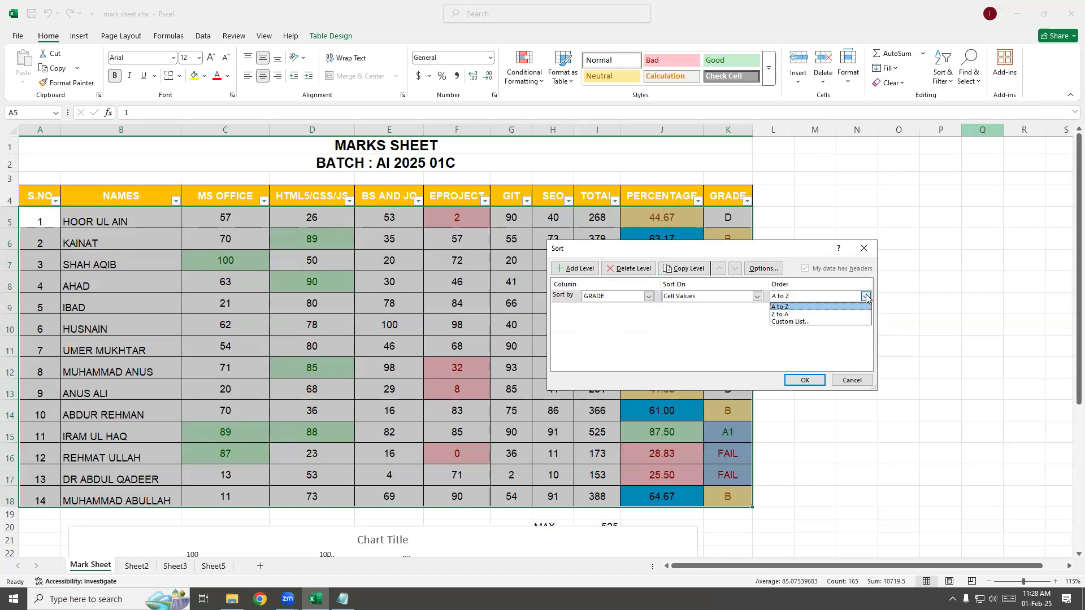
left_click(841, 314)
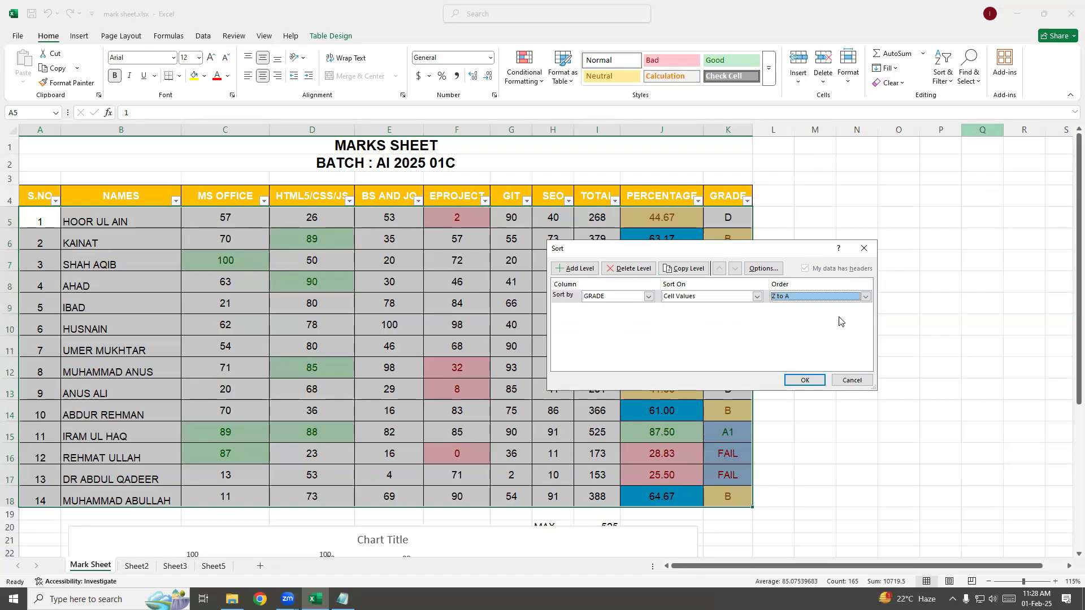
left_click(804, 380)
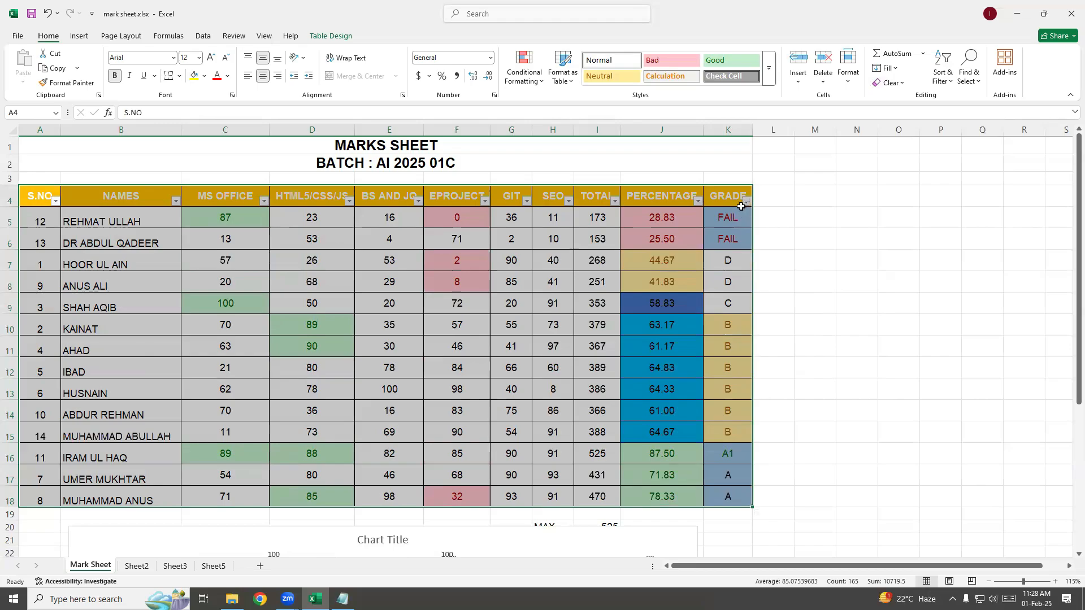
- Turn the filter buttons in the table's header row off and back on
left_click(933, 84)
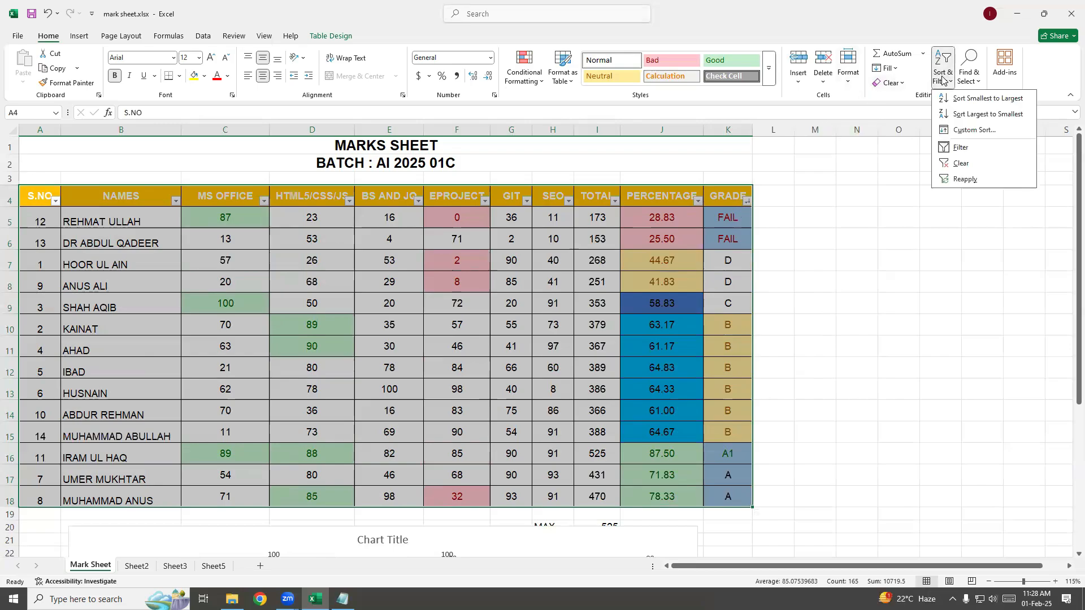
left_click(986, 149)
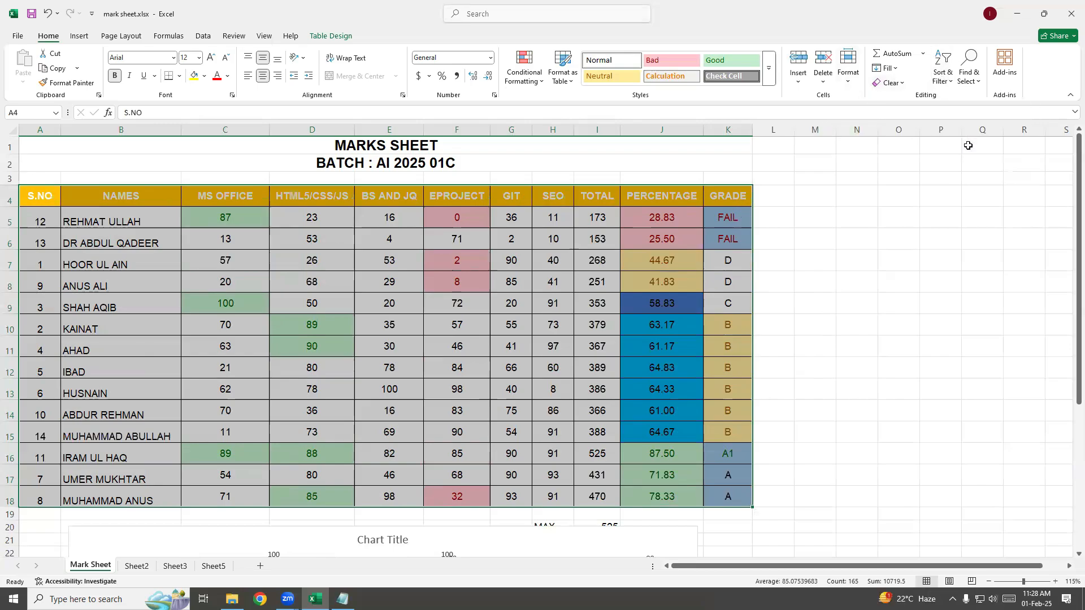
left_click(943, 84)
left_click(949, 147)
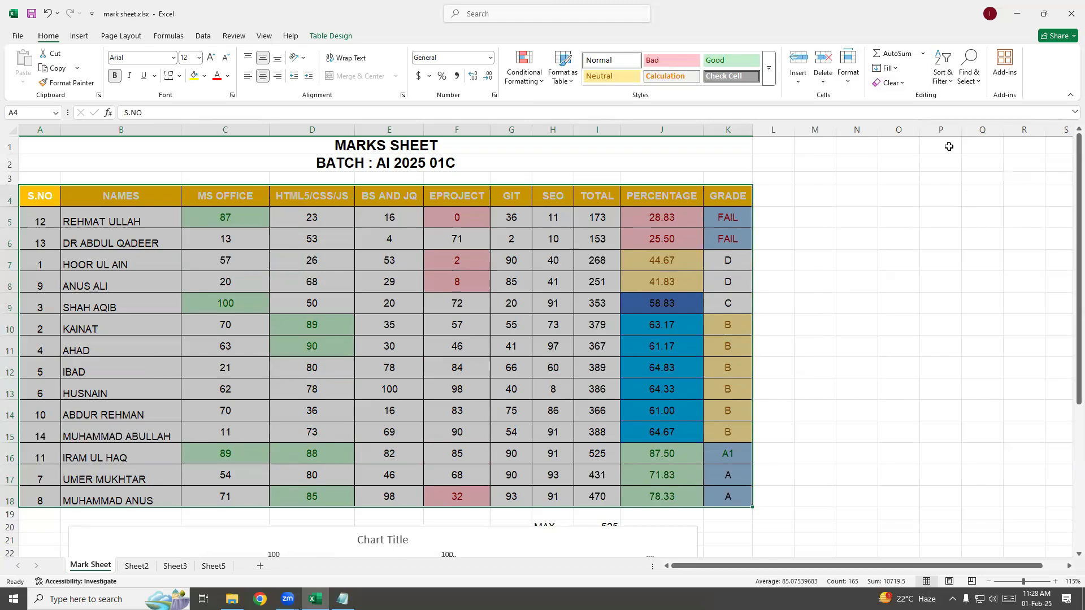
- Change the custom sort on GRADE to A to Z order and apply it to the table
left_click(943, 72)
left_click(1000, 130)
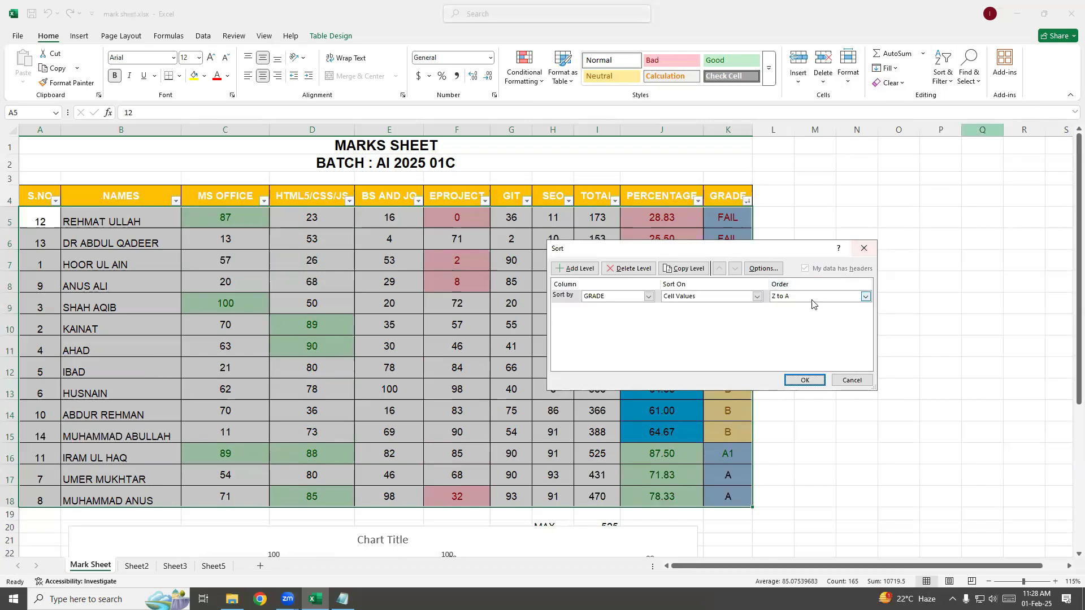
left_click(869, 298)
left_click(869, 298)
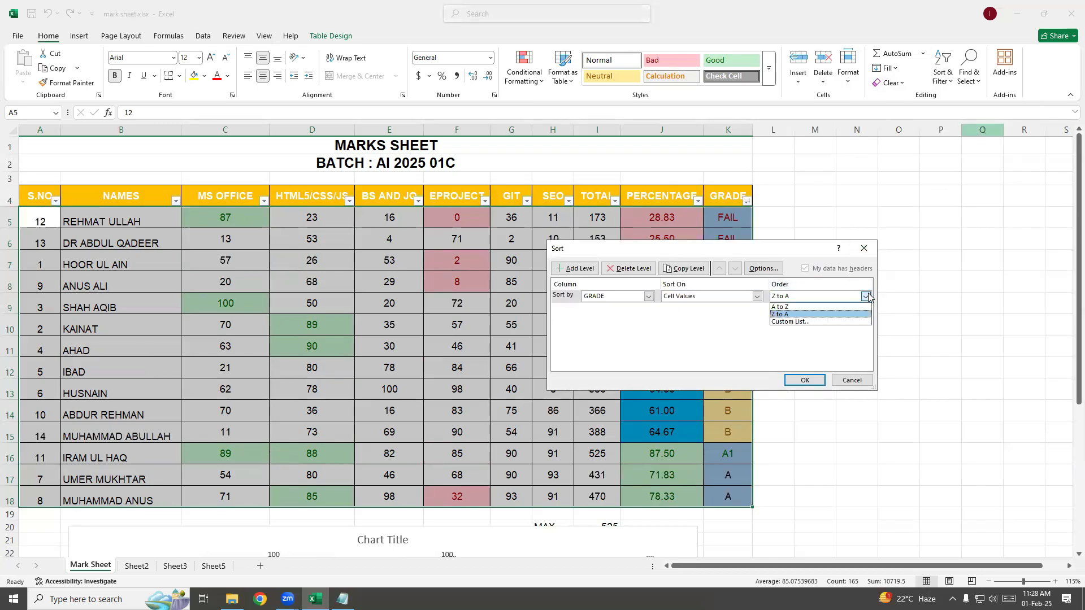
left_click(836, 308)
left_click(805, 379)
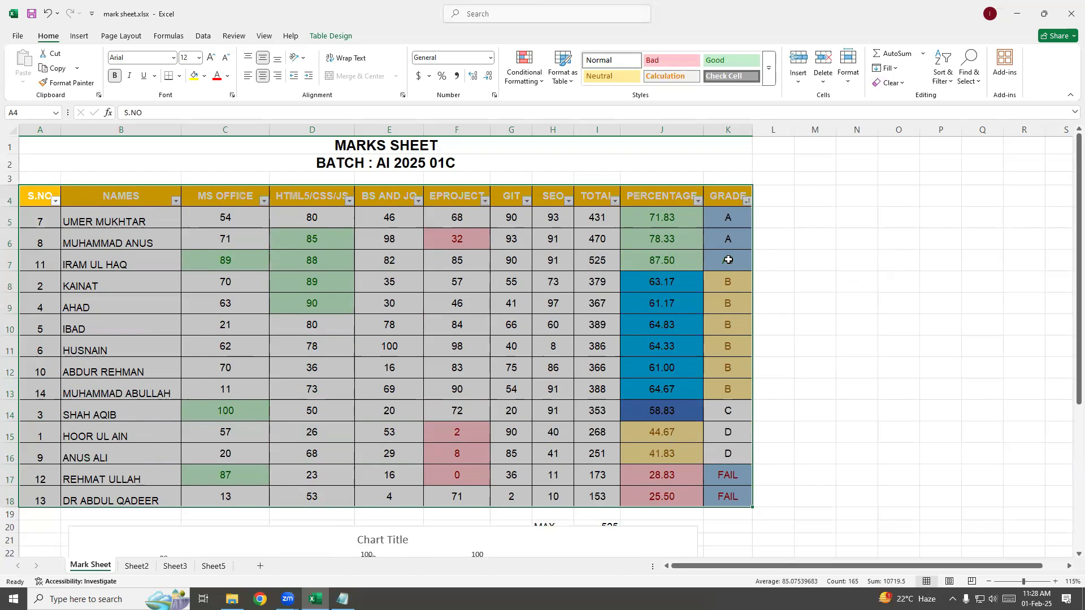
- Custom sort the marks table by PERCENTAGE cell values in Largest to Smallest order
left_click(939, 79)
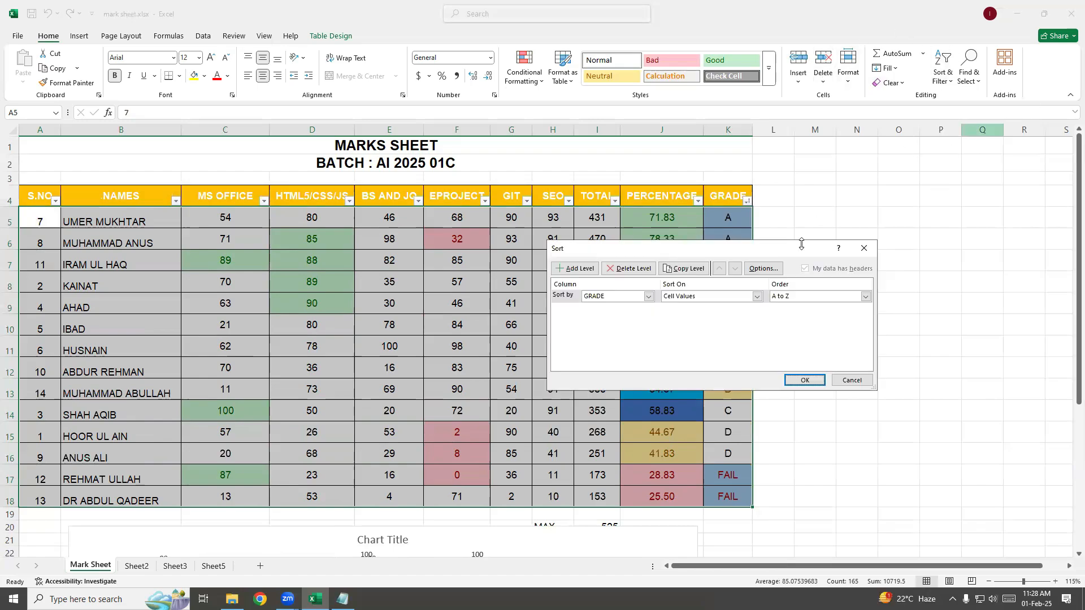
left_click(649, 297)
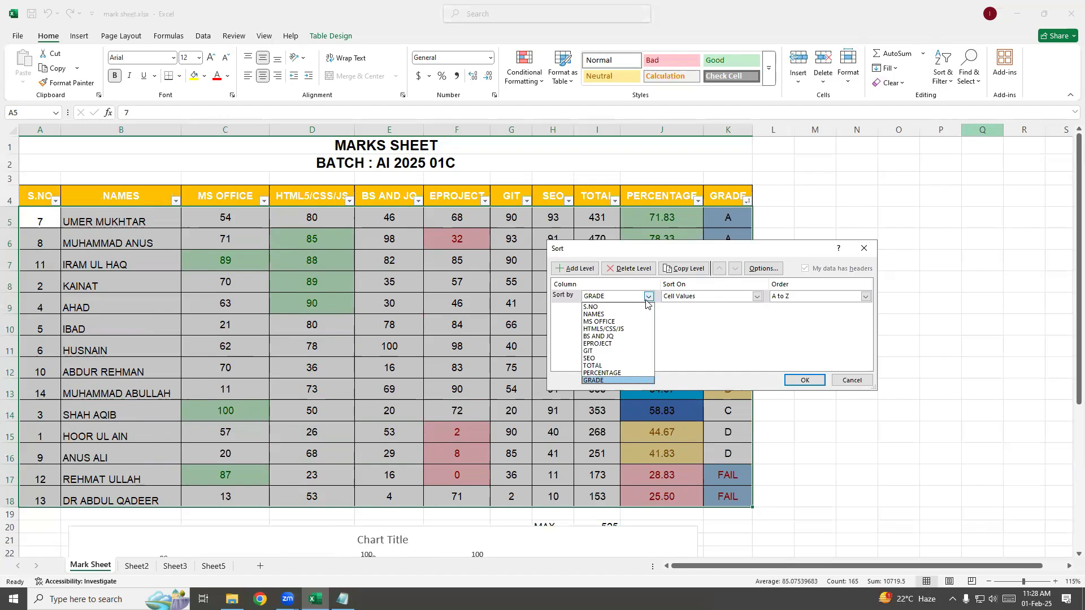
left_click(603, 373)
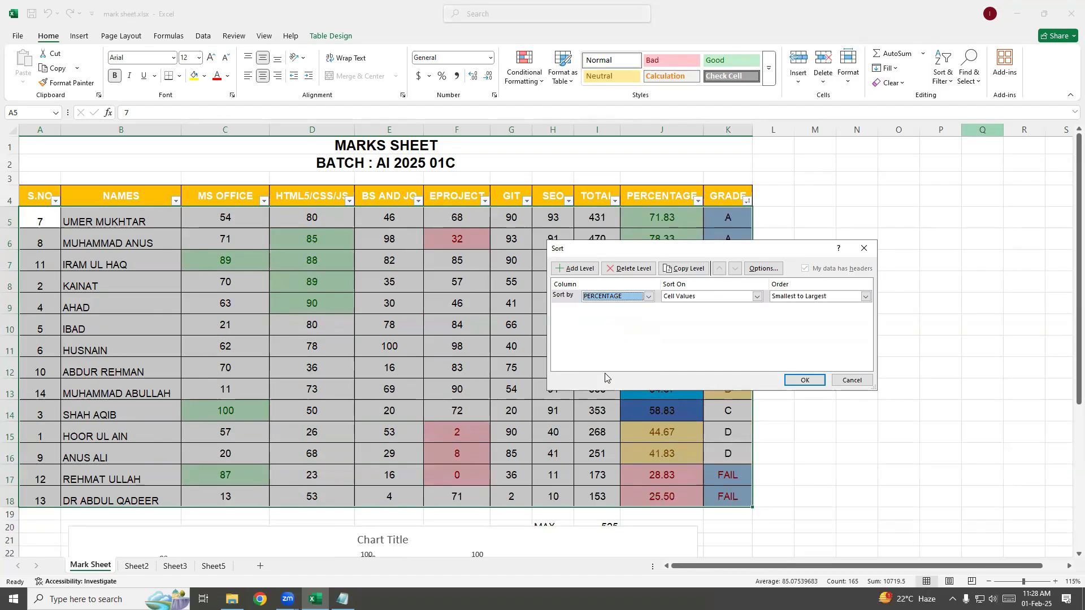
left_click(800, 296)
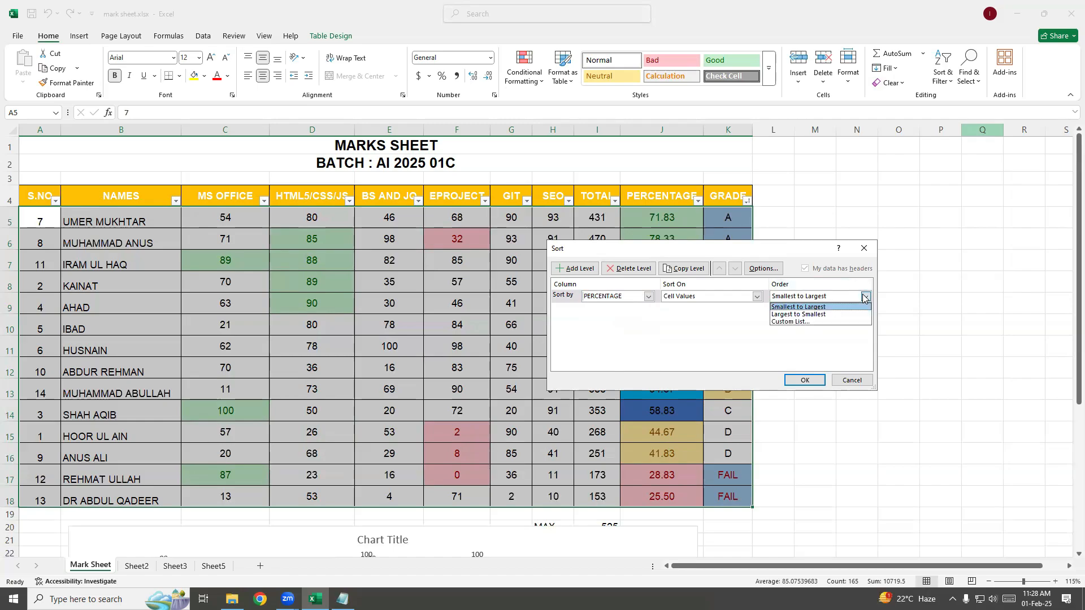
left_click(801, 315)
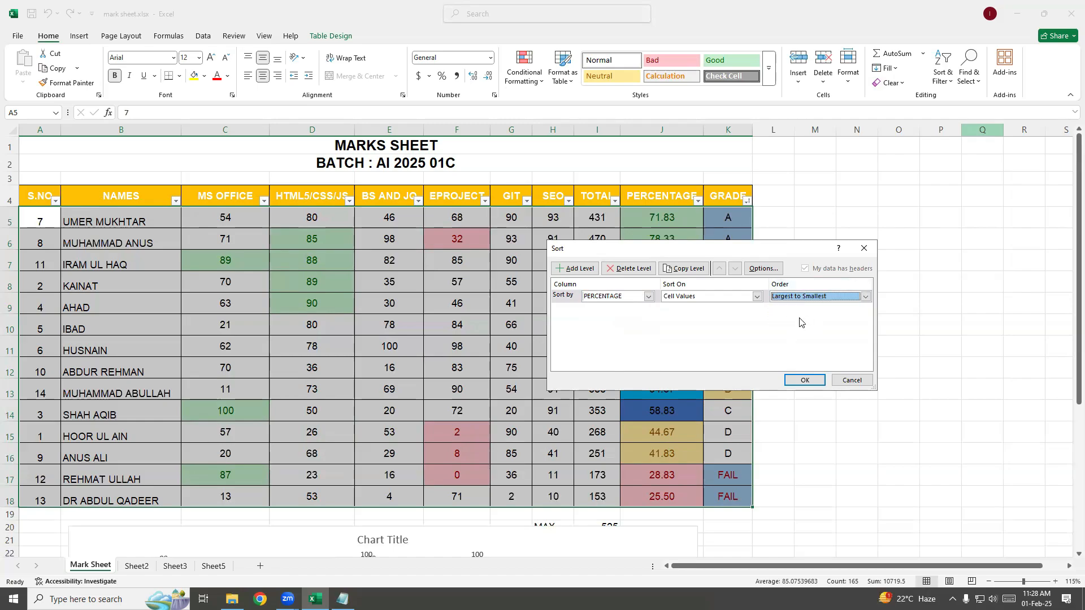
left_click(807, 383)
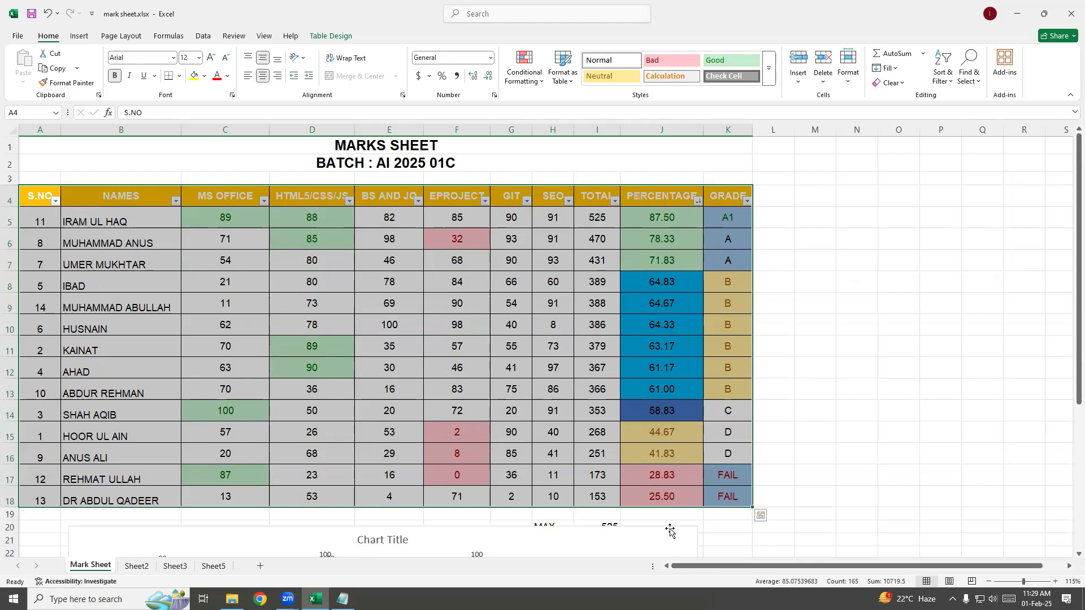
left_click(768, 456)
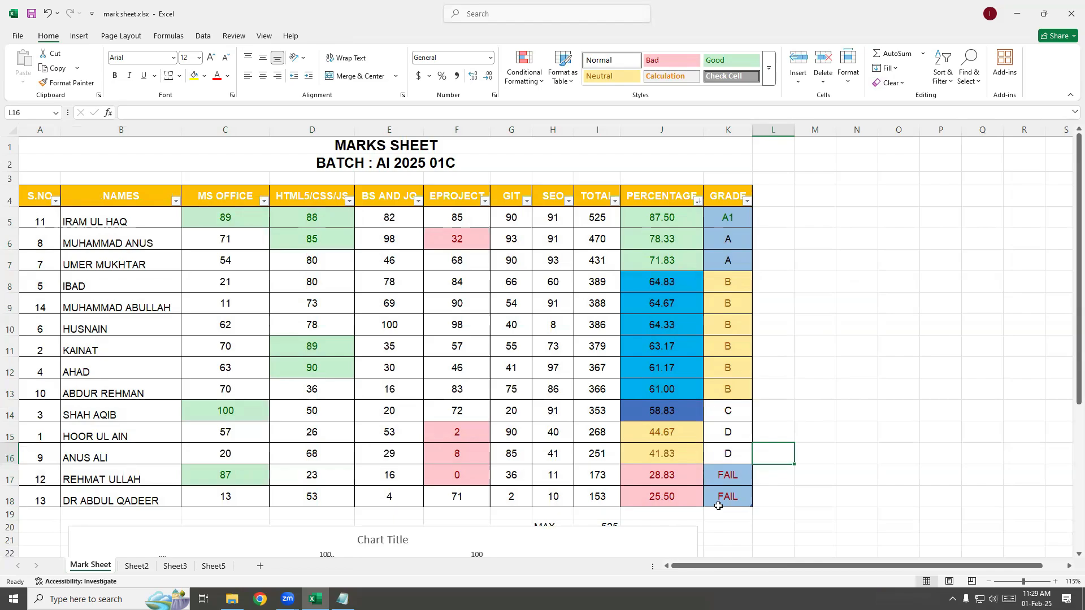
left_click_drag(44, 219, 43, 469)
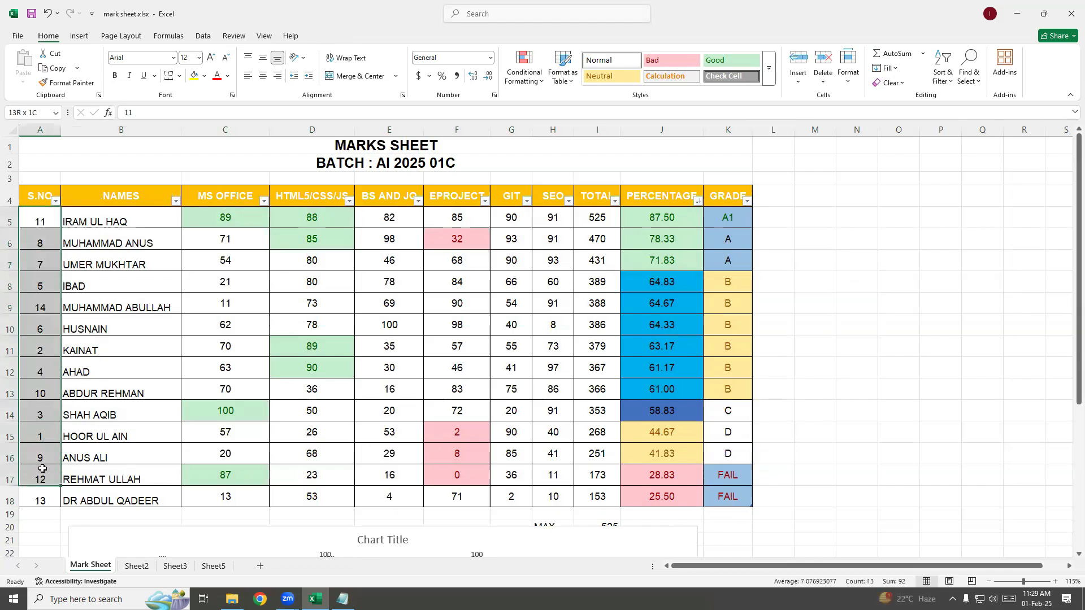
left_click(40, 221)
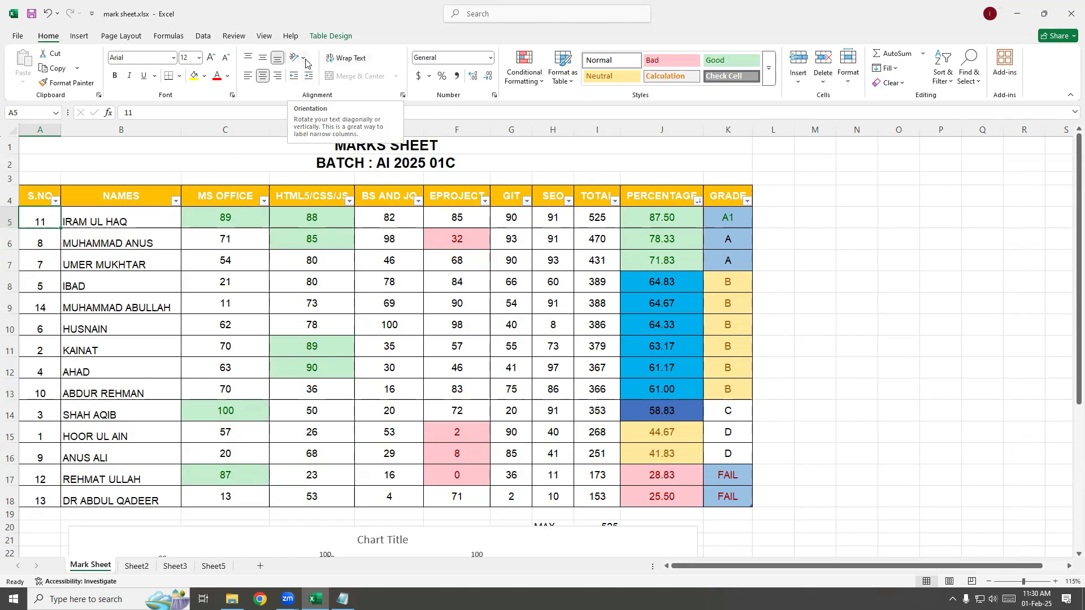
- Set the HTML5/CSS/JS header to Angle Counterclockwise orientation and increase the header row's height to fit it
left_click(306, 195)
left_click(302, 61)
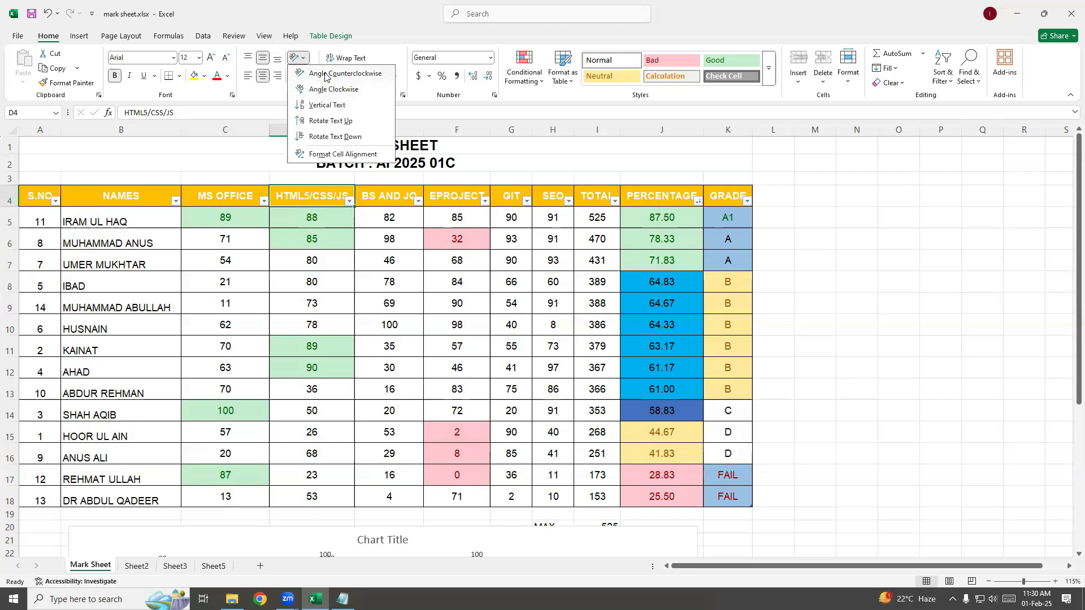
left_click(325, 73)
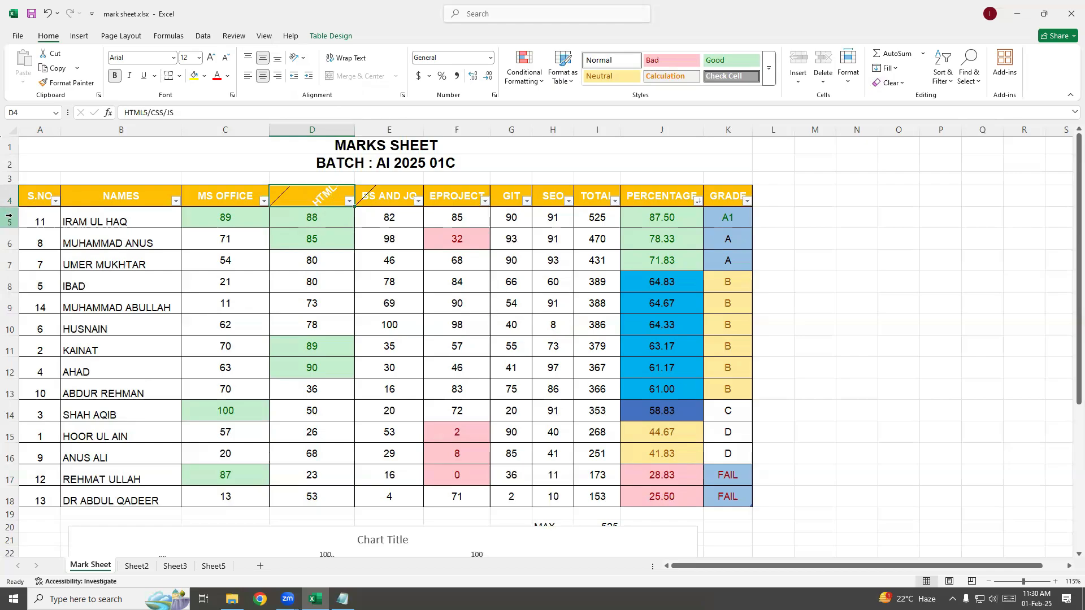
left_click_drag(11, 207, 15, 239)
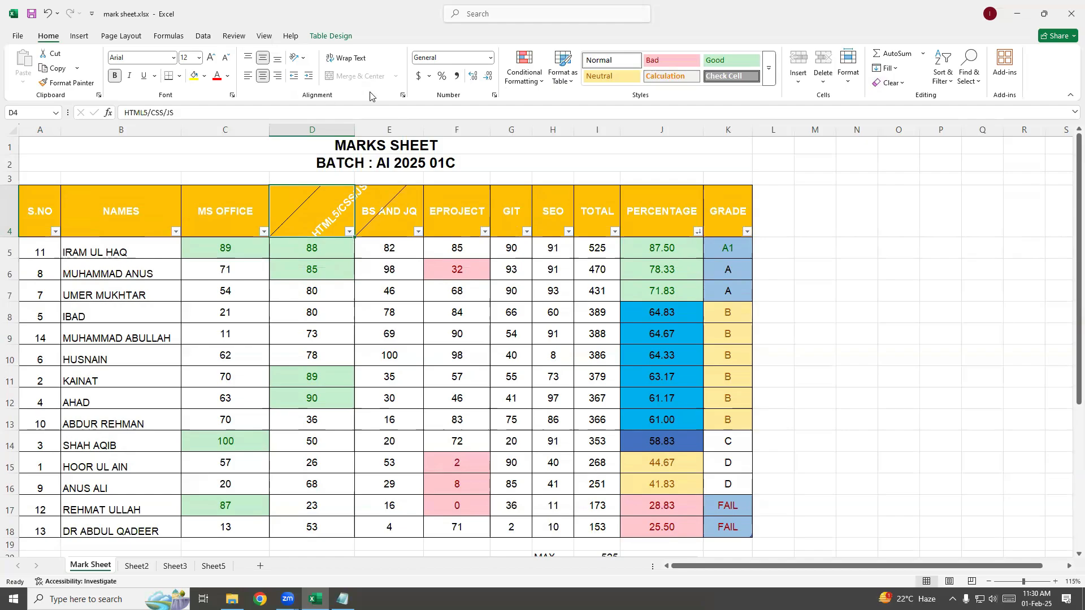
- Try the Vertical Text and Rotate Text Down orientations on the HTML5/CSS/JS header and return it to Angle Counterclockwise
left_click(299, 58)
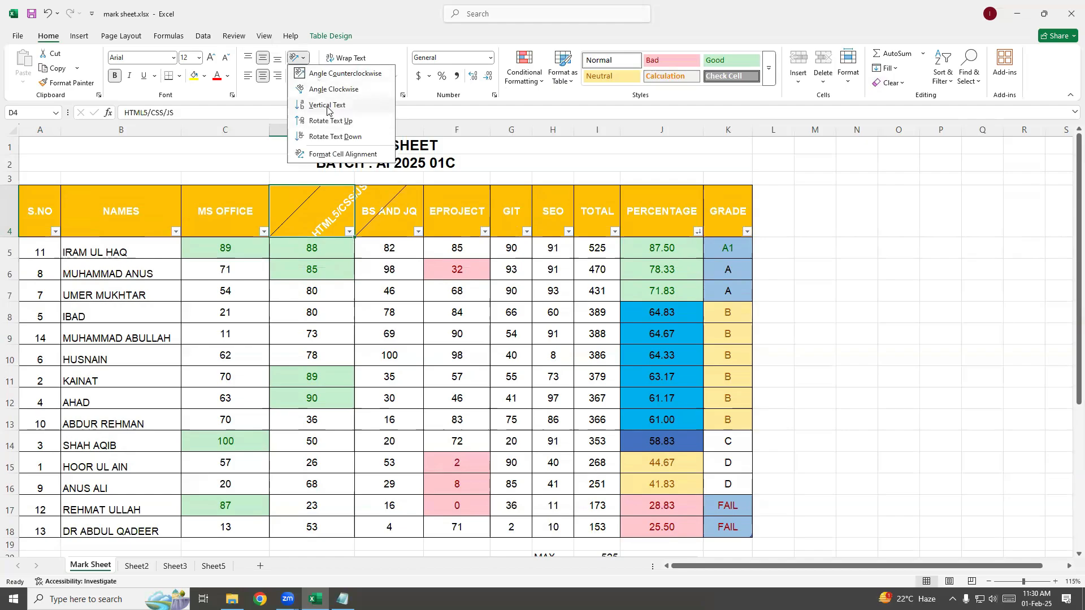
left_click(328, 106)
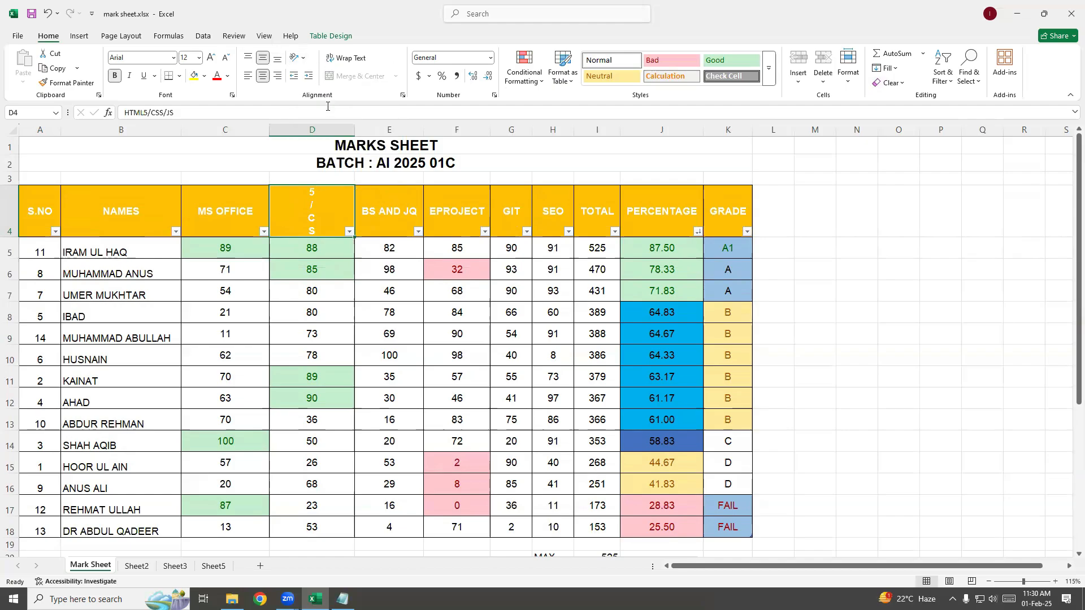
left_click(298, 58)
left_click(335, 136)
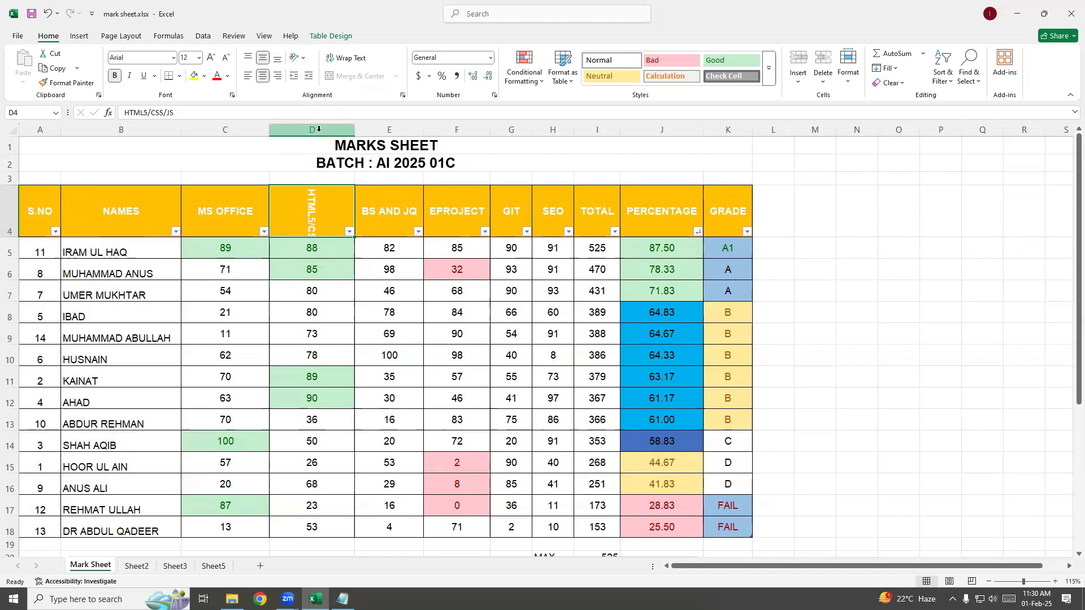
left_click(299, 58)
left_click(309, 79)
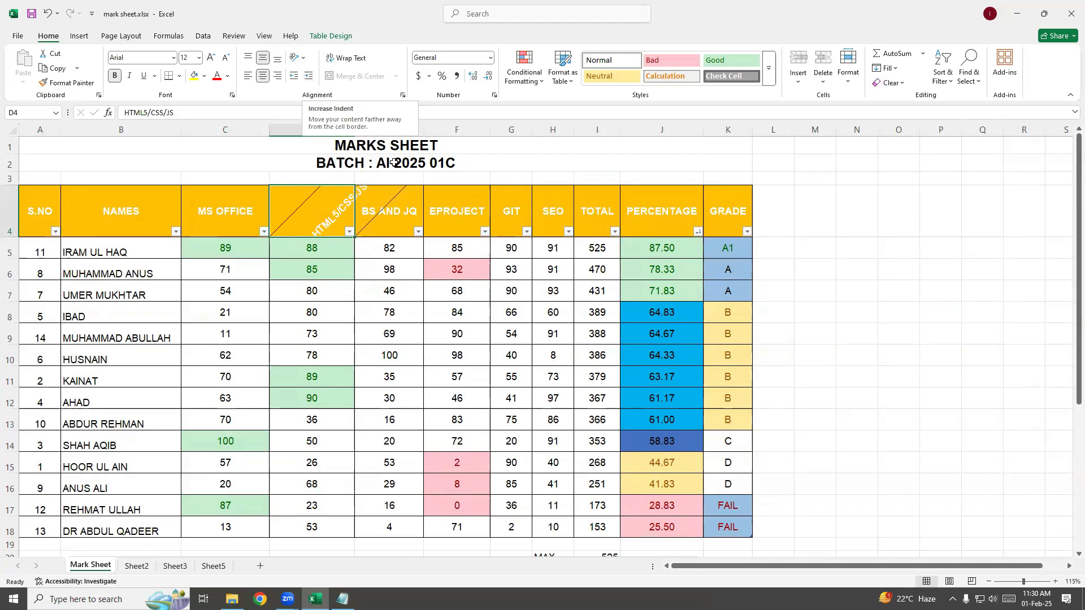
scroll(649, 271, "down", 4)
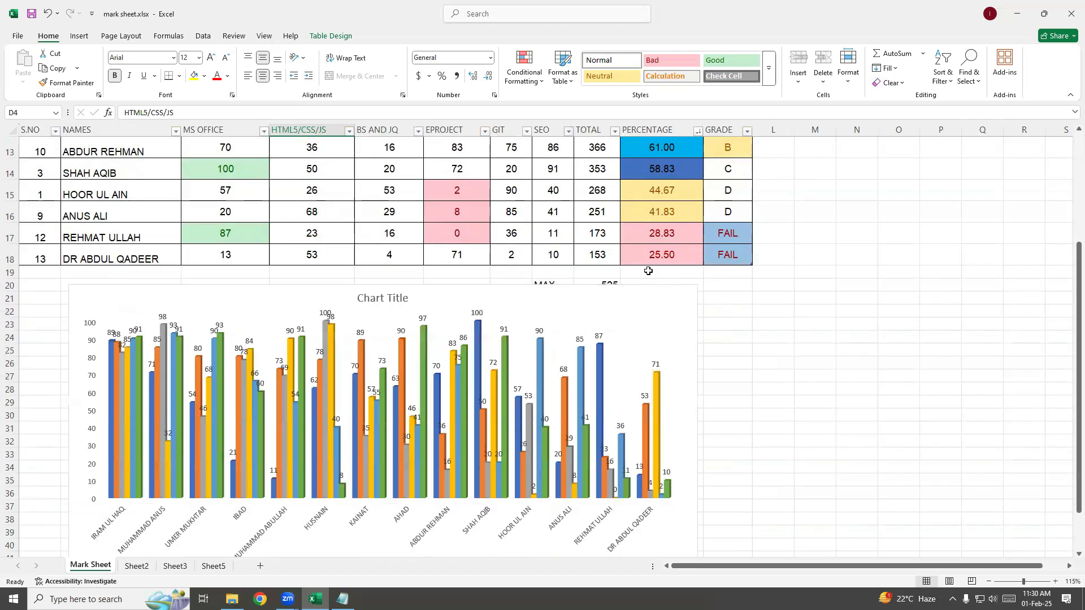
scroll(648, 271, "up", 4)
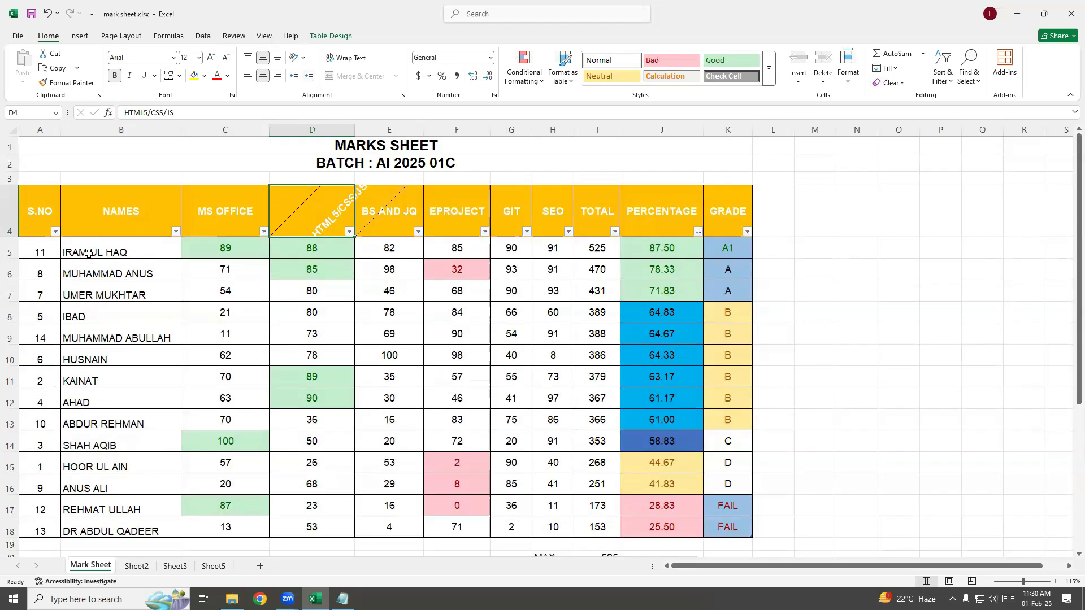
left_click(88, 257)
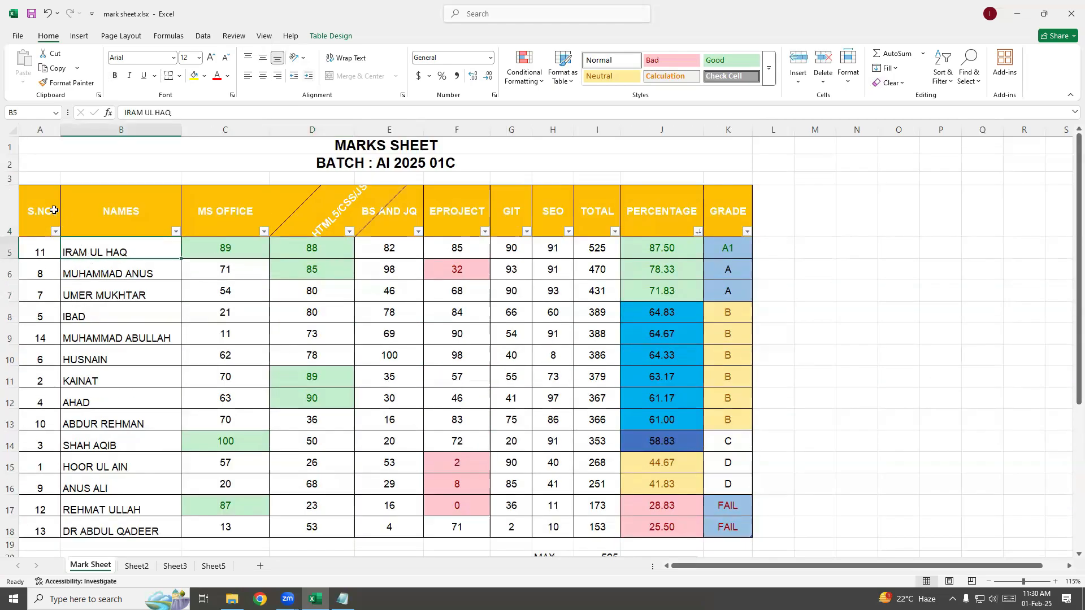
left_click_drag(109, 207, 728, 421)
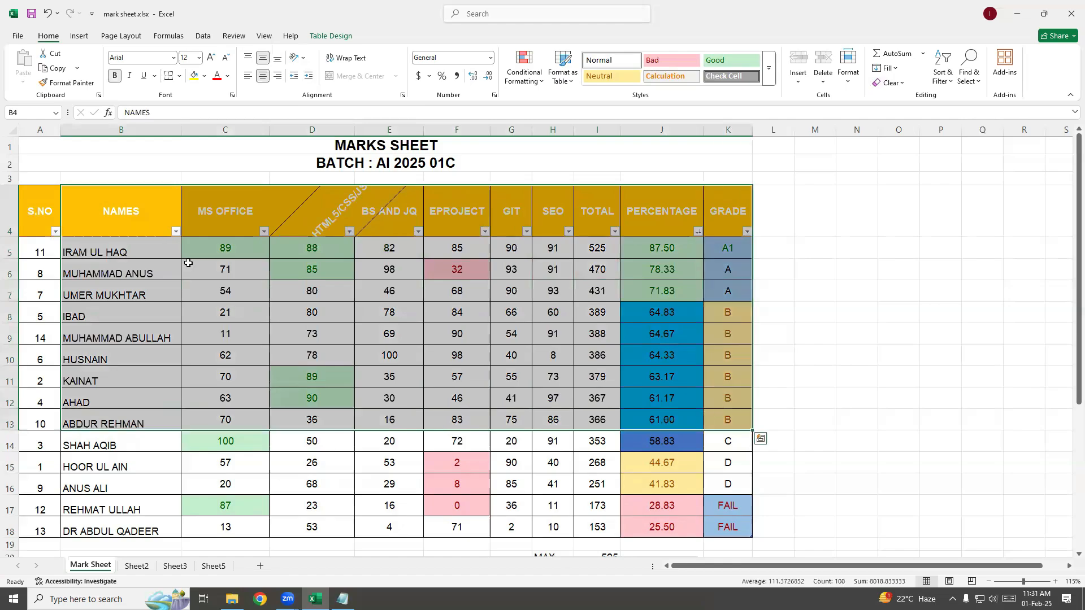
left_click_drag(34, 204, 383, 270)
left_click(225, 399)
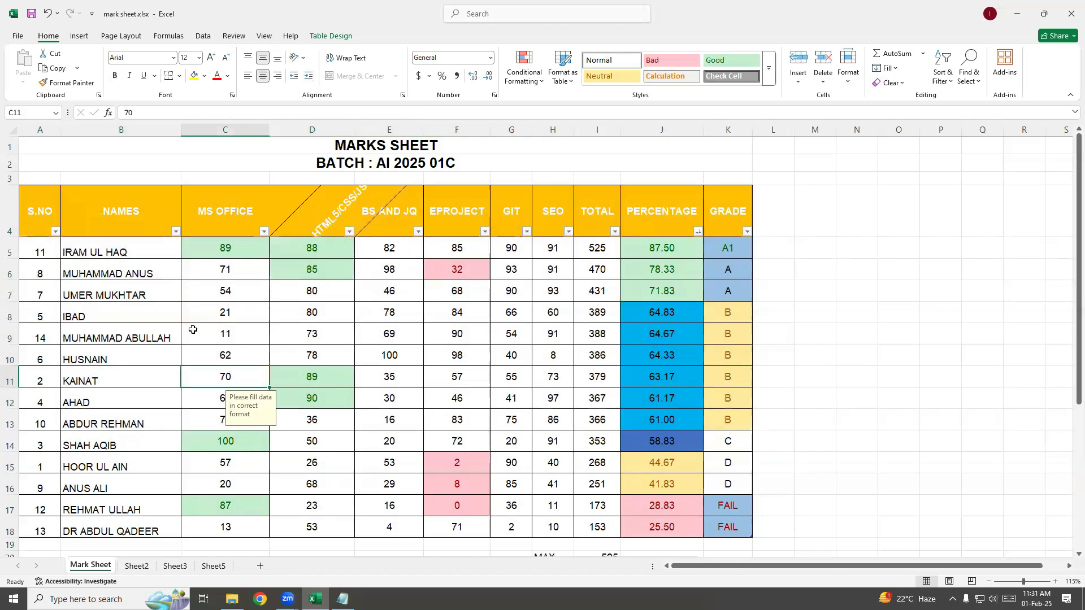
- Create a PivotTable on a new worksheet from the NAMES through GRADE columns and add NAMES to its Rows area
left_click_drag(121, 209, 707, 486)
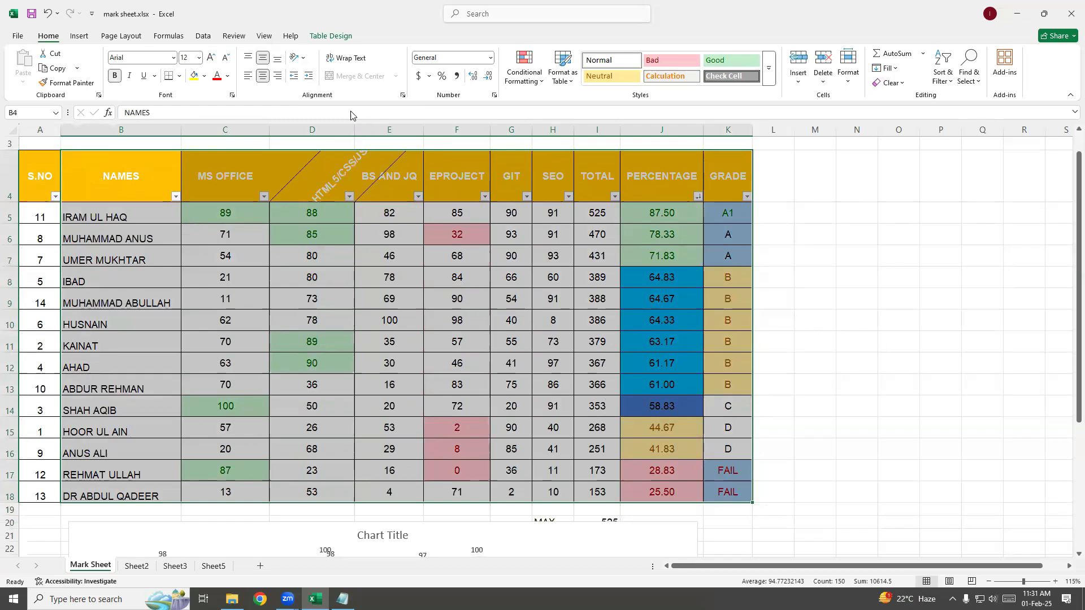
left_click(79, 36)
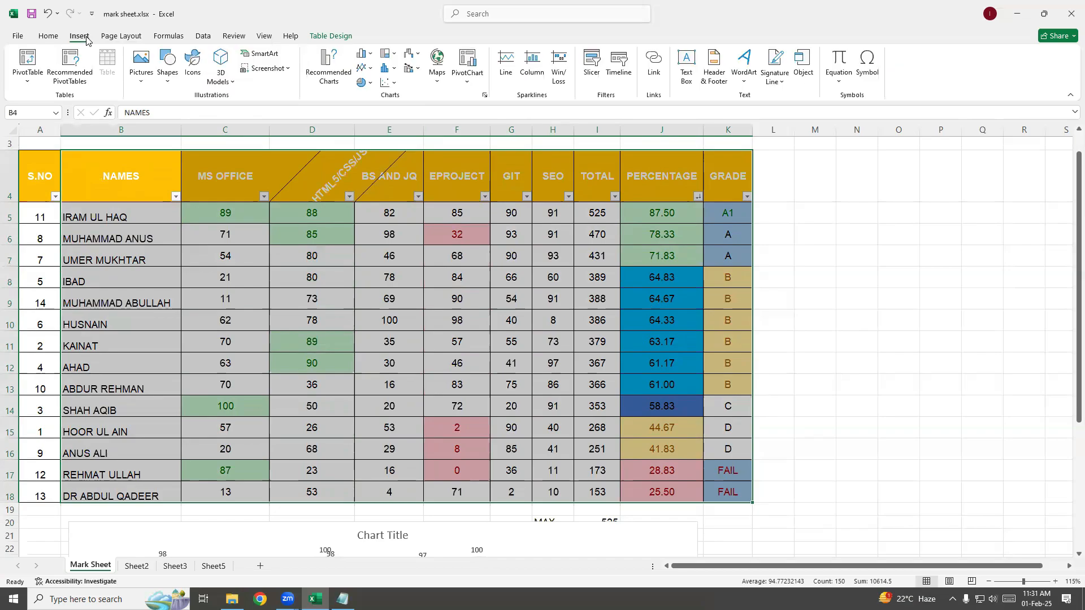
left_click(26, 84)
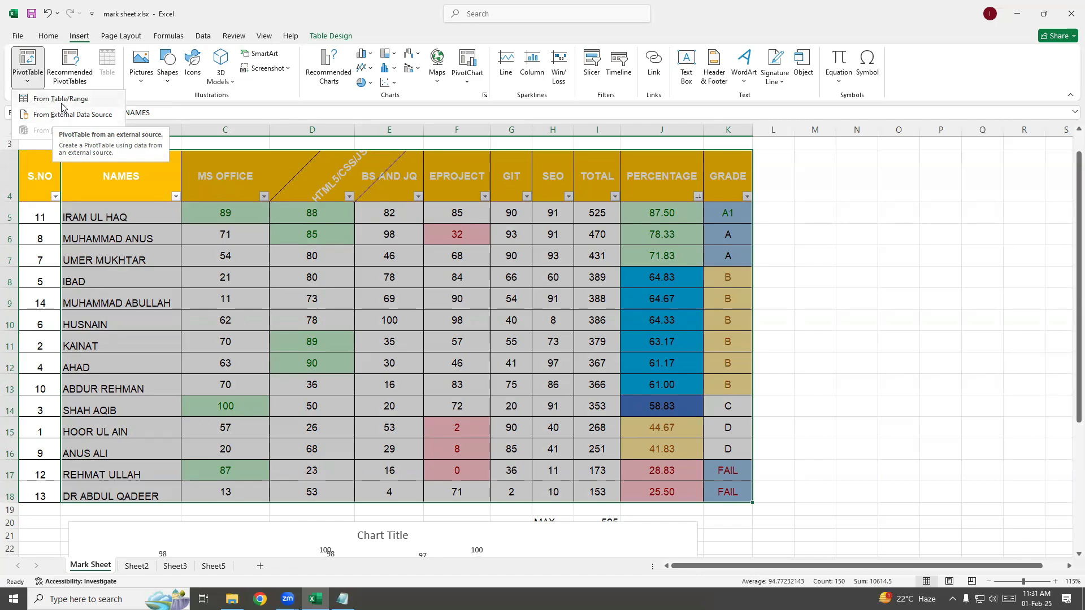
left_click(62, 99)
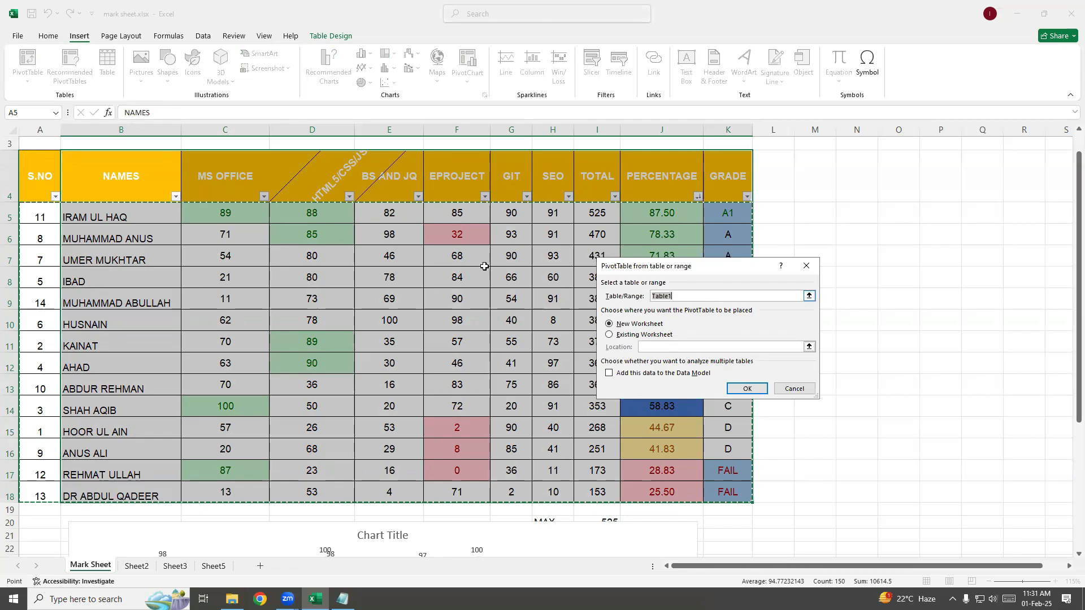
left_click_drag(118, 187, 726, 482)
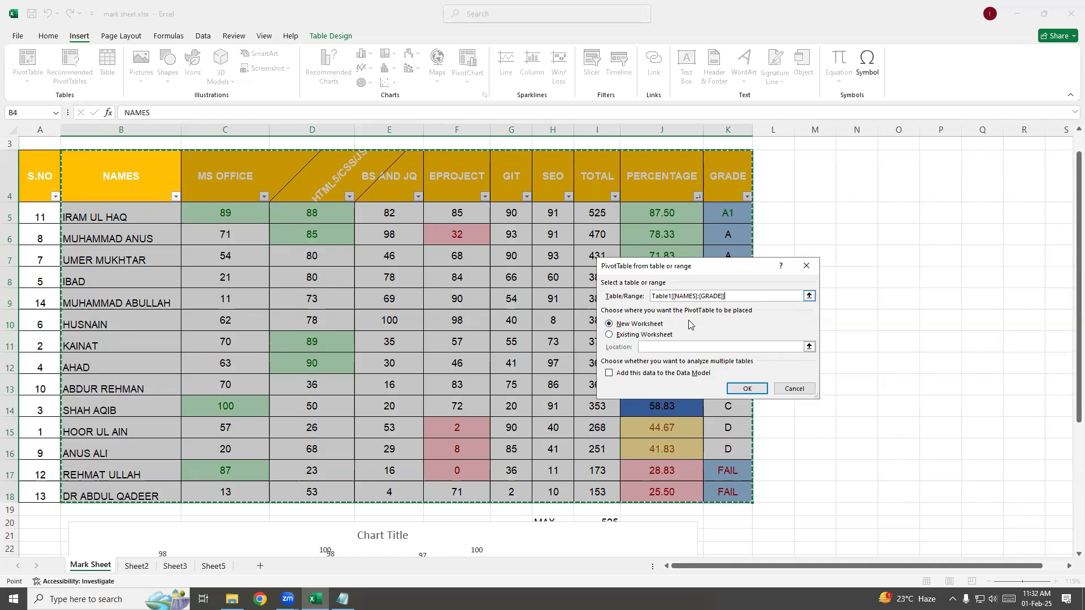
left_click(748, 390)
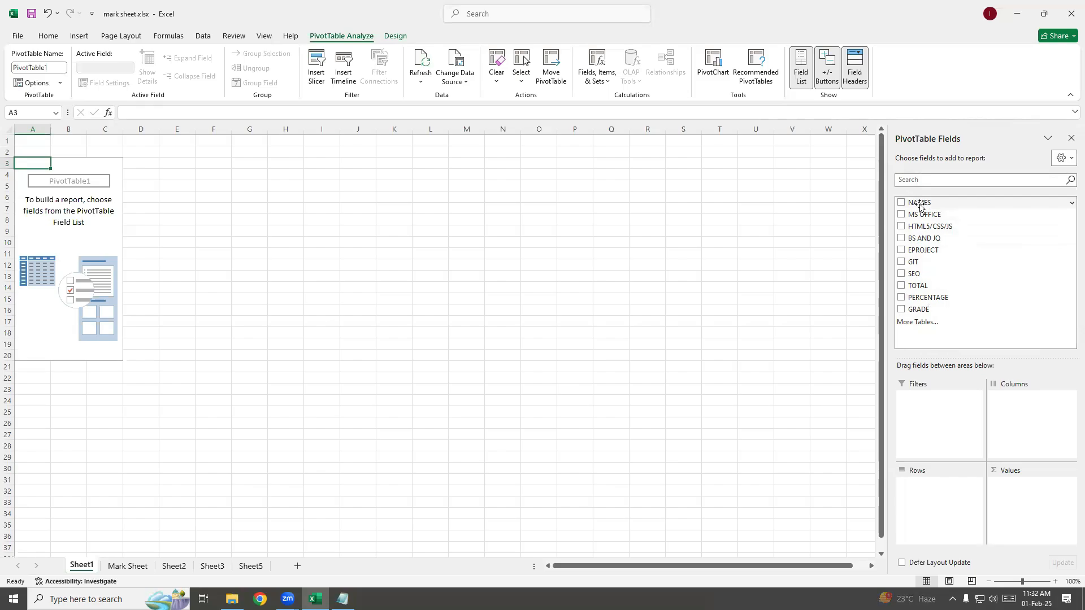
left_click_drag(920, 205, 924, 500)
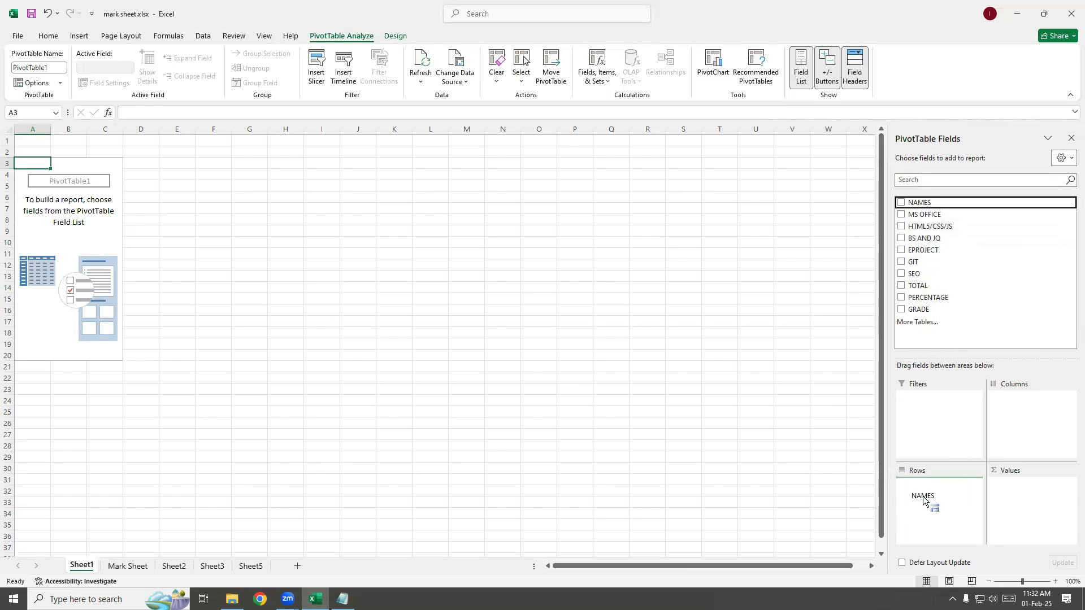
left_click_drag(923, 500, 926, 500)
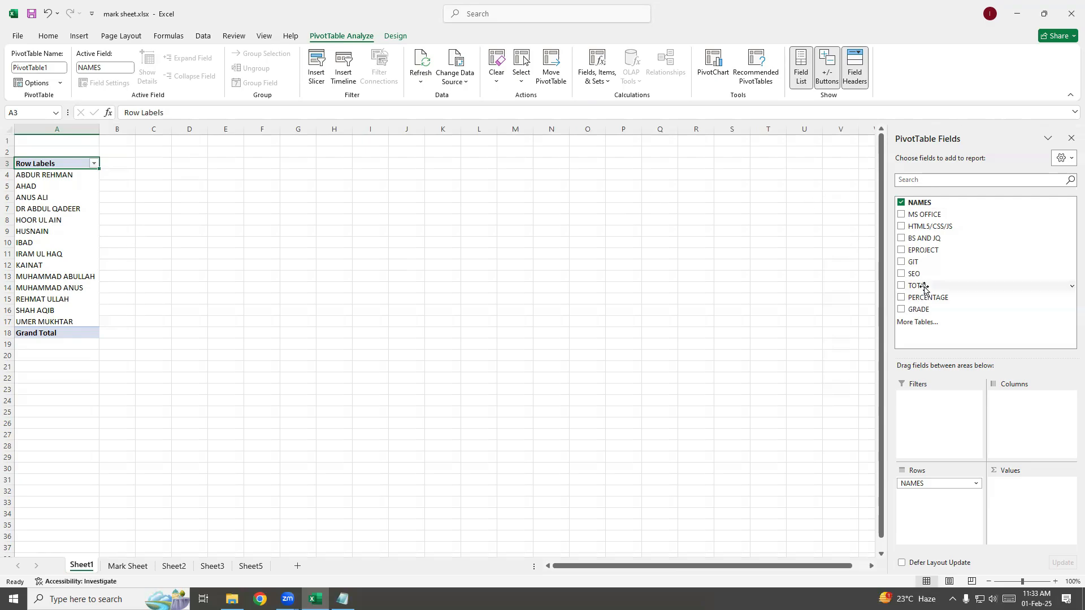
- Try TOTAL as the PivotTable's report filter with the values 268 and 379, and remove the field again
left_click_drag(923, 287, 930, 407)
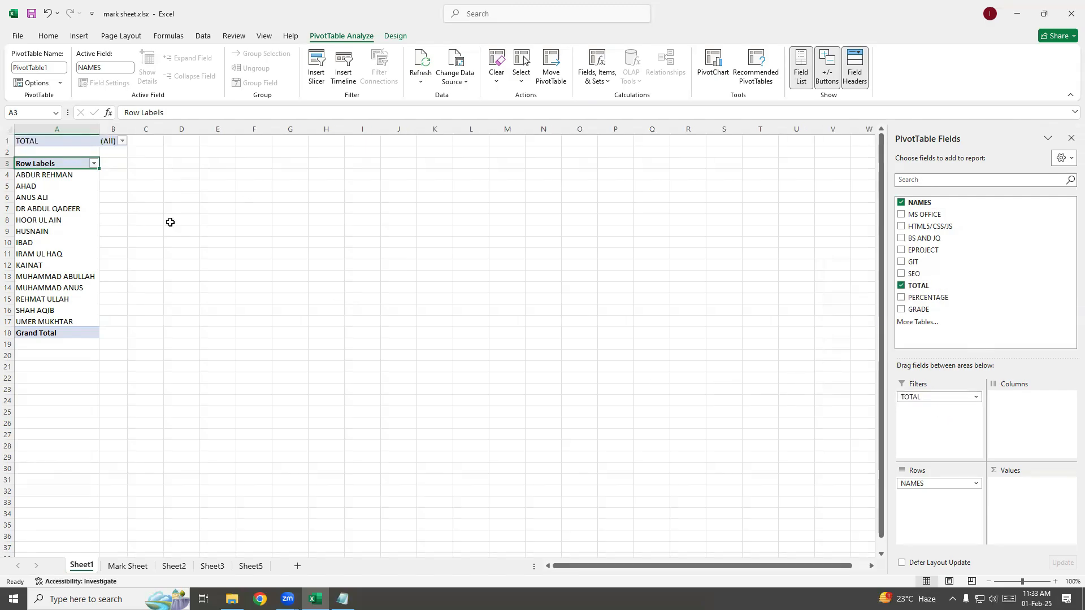
left_click(123, 141)
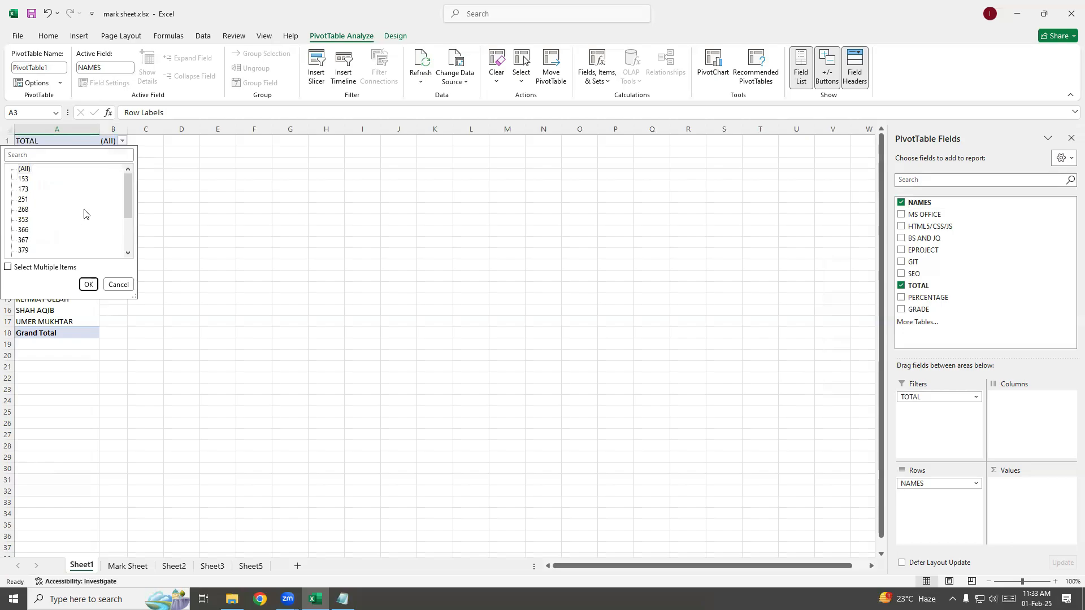
left_click(23, 209)
left_click(86, 285)
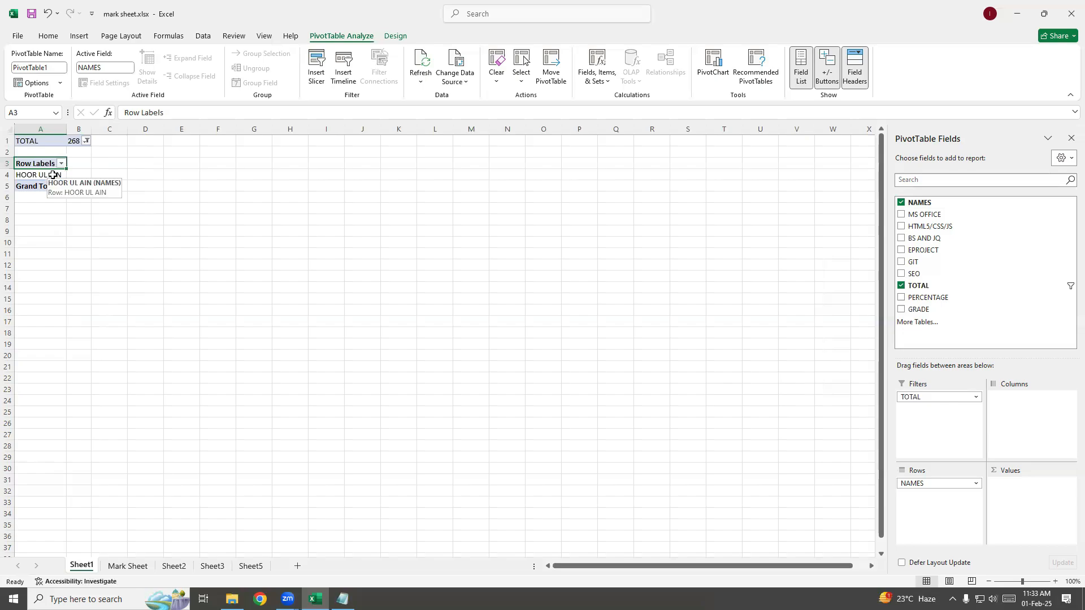
left_click(87, 142)
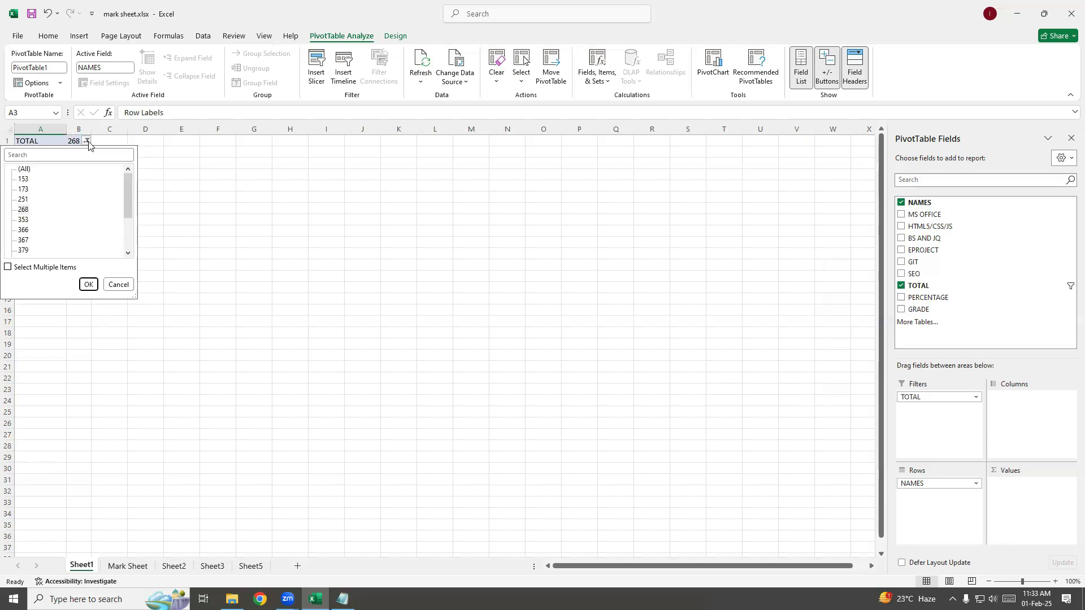
left_click(89, 284)
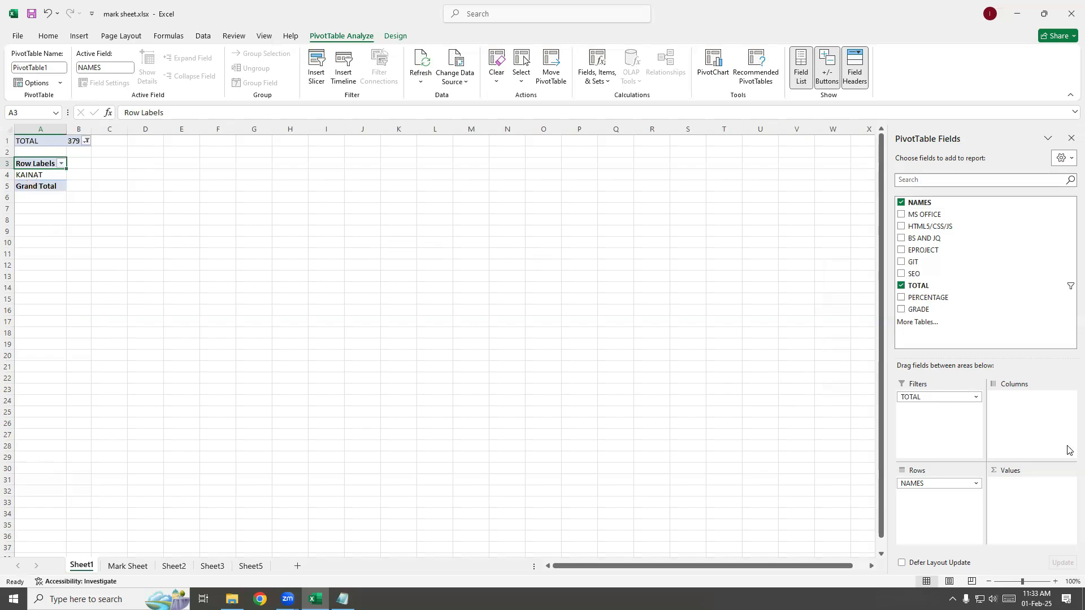
left_click(902, 286)
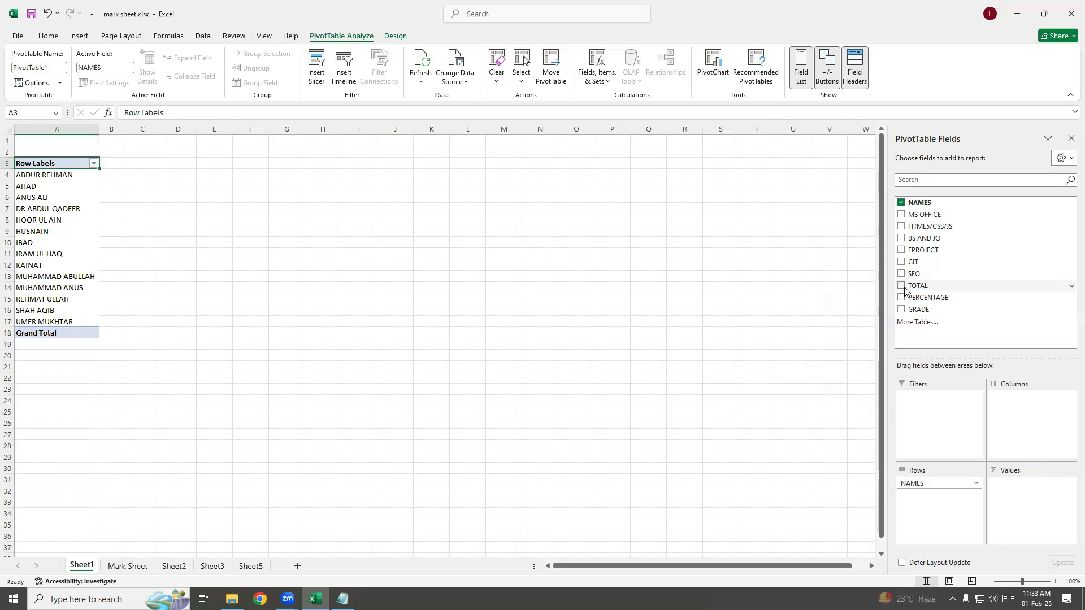
- Try TOTAL in the PivotTable's Columns, Rows and Values areas, and clear the field from the report
left_click_drag(911, 286, 1041, 414)
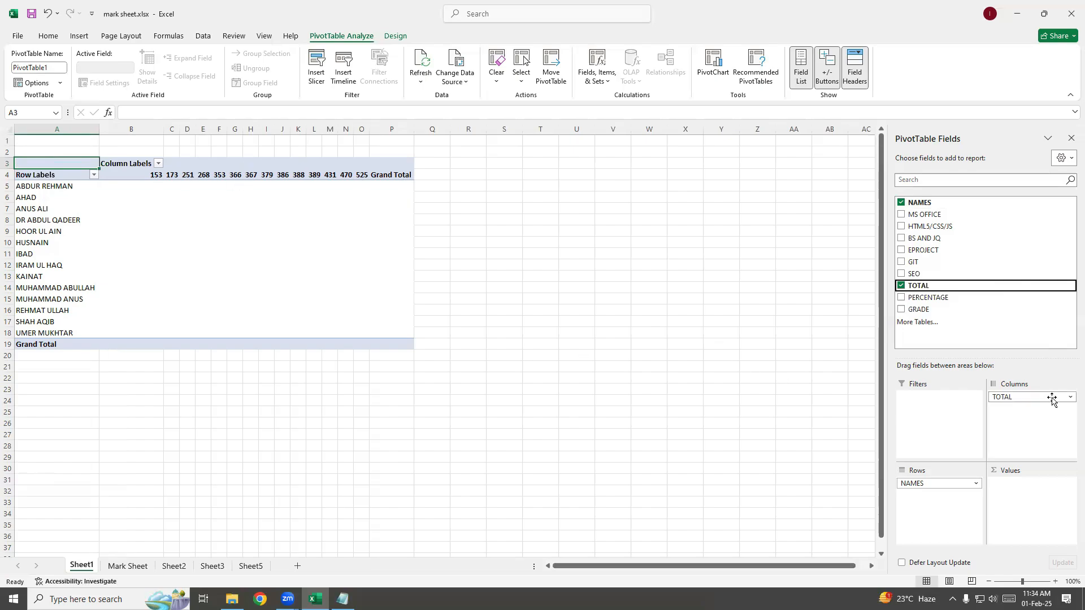
left_click_drag(1050, 397, 932, 506)
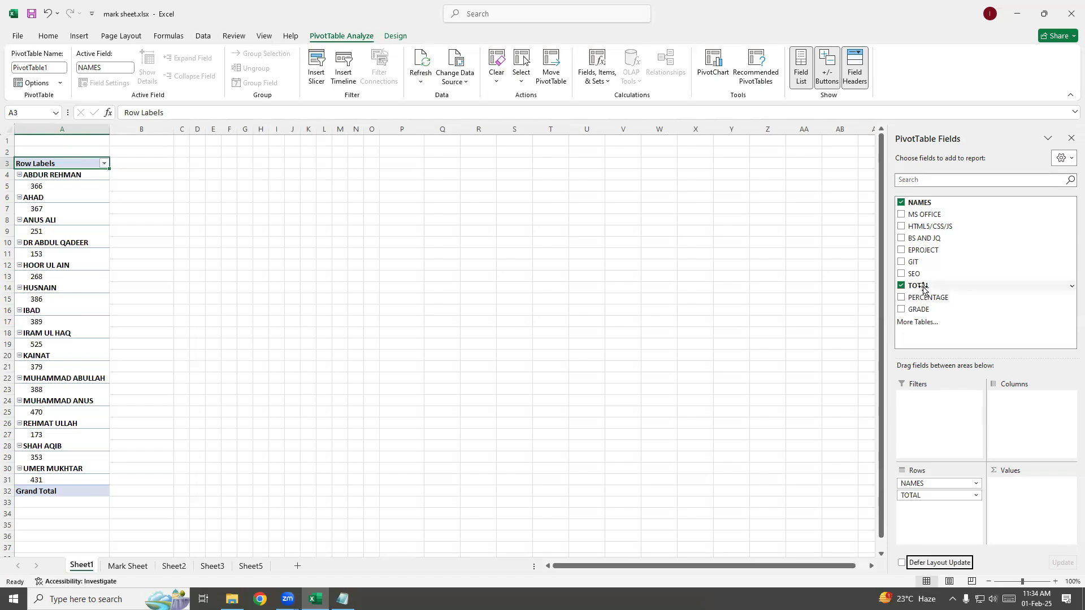
left_click_drag(924, 289, 1015, 492)
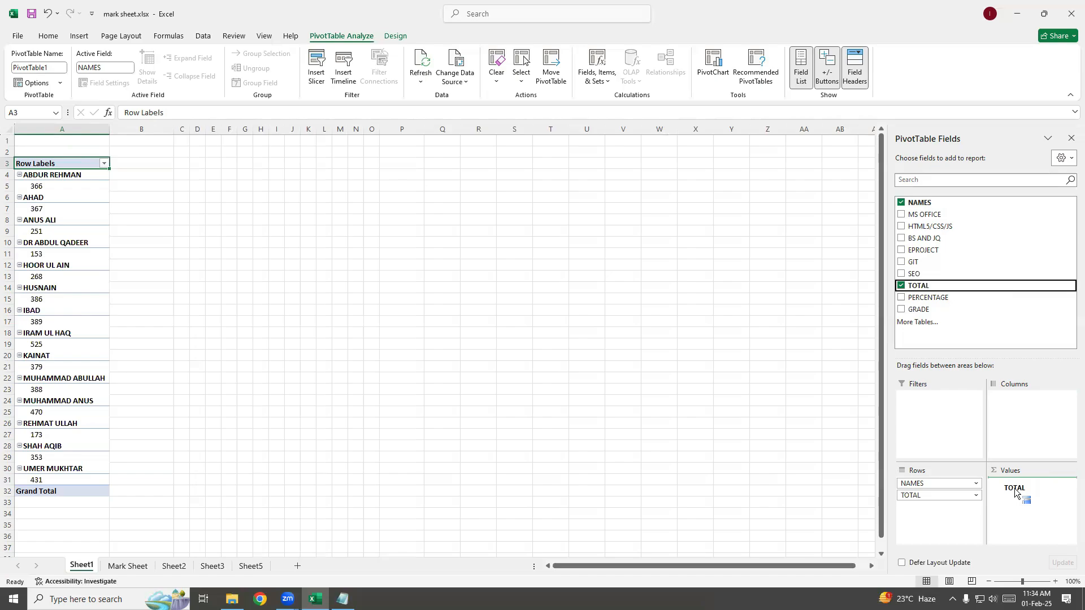
left_click_drag(1015, 493, 1014, 492)
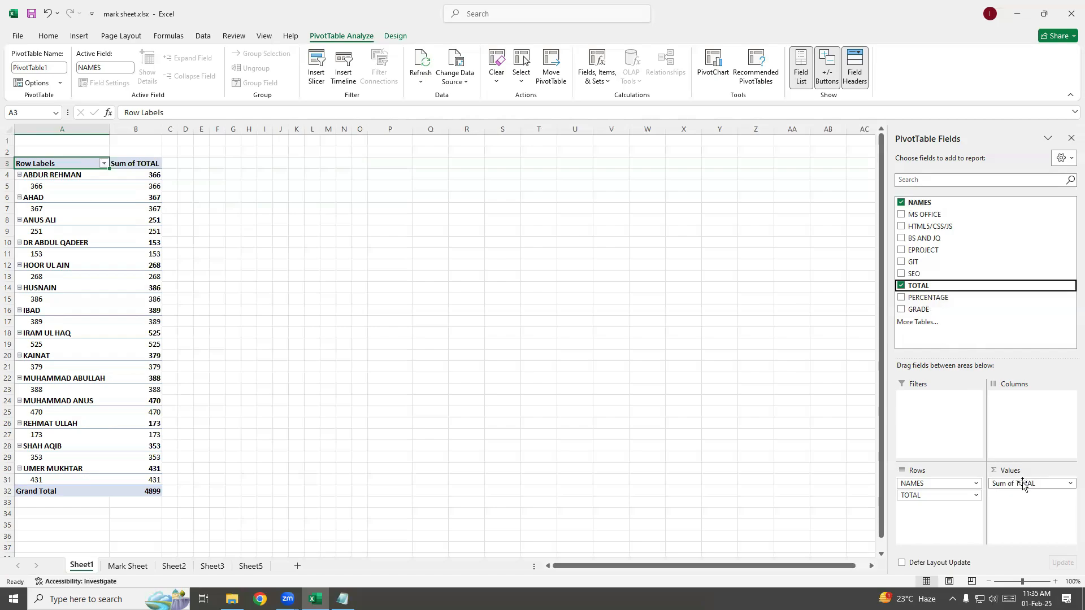
left_click(901, 286)
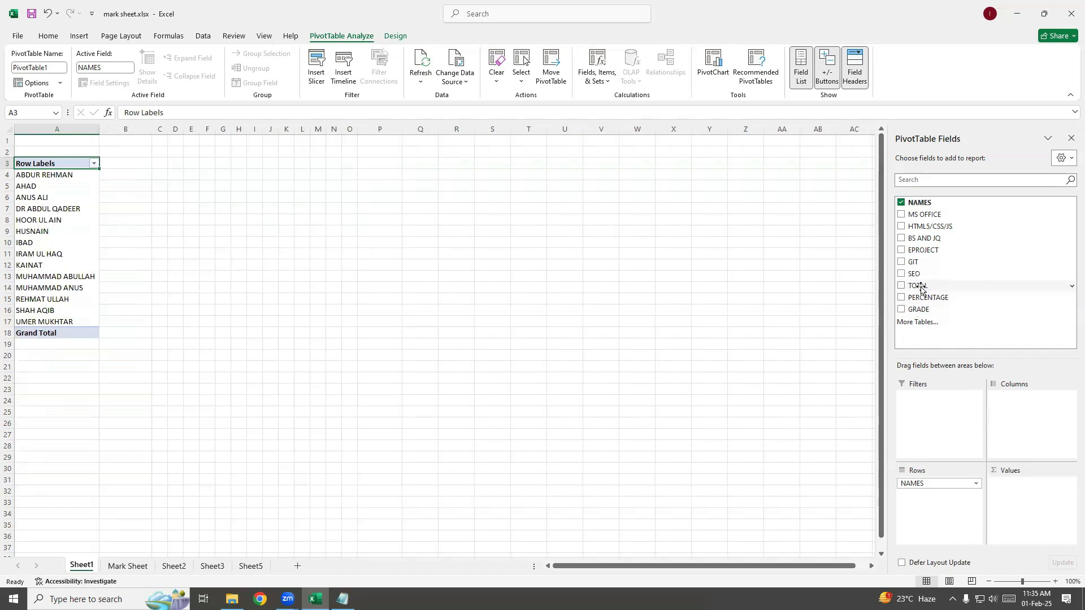
- Add MS OFFICE, HTML5/CSS/JS, EPROJECT and BS AND JQ to the PivotTable's Values area as sums
mouse_move(921, 290)
left_mouse_down()
mouse_move(999, 443)
mouse_move(943, 505)
mouse_move(944, 266)
mouse_move(933, 286)
left_mouse_up()
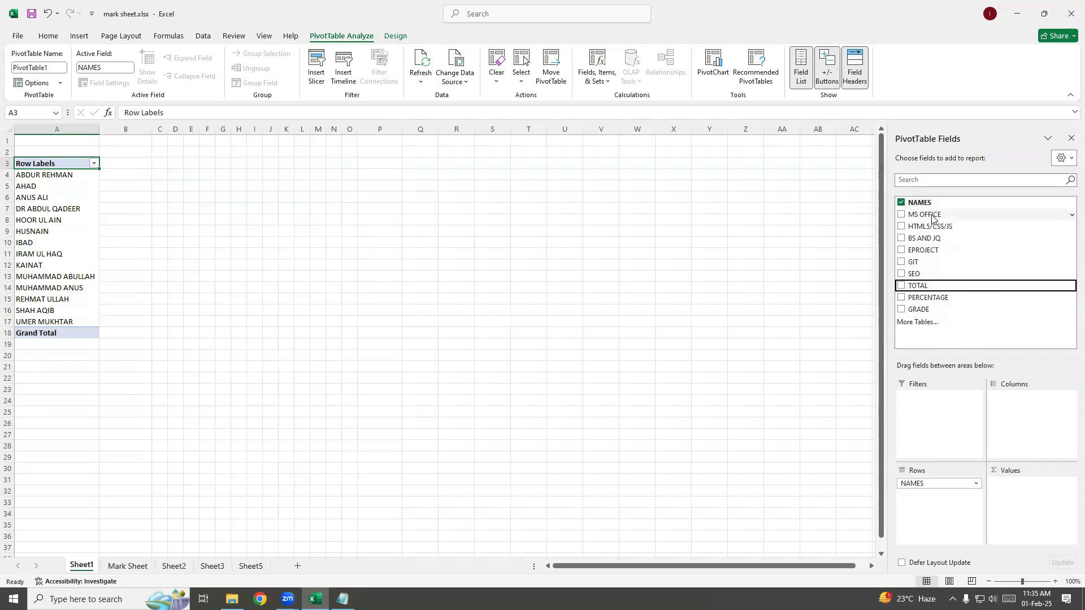
left_click_drag(932, 220, 1014, 489)
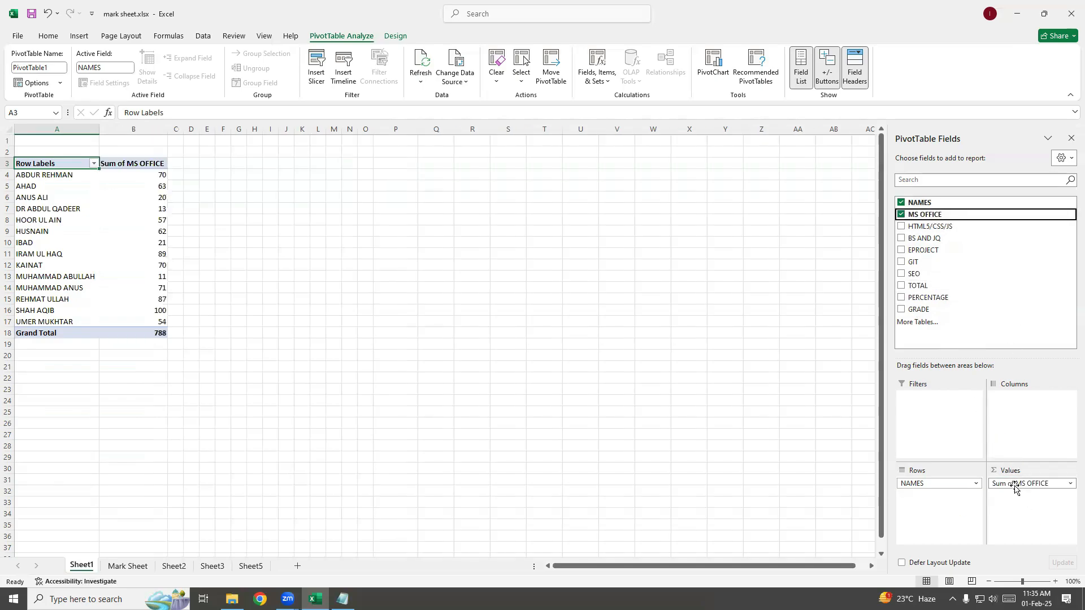
left_click_drag(921, 226, 1017, 507)
left_click_drag(919, 250, 1020, 516)
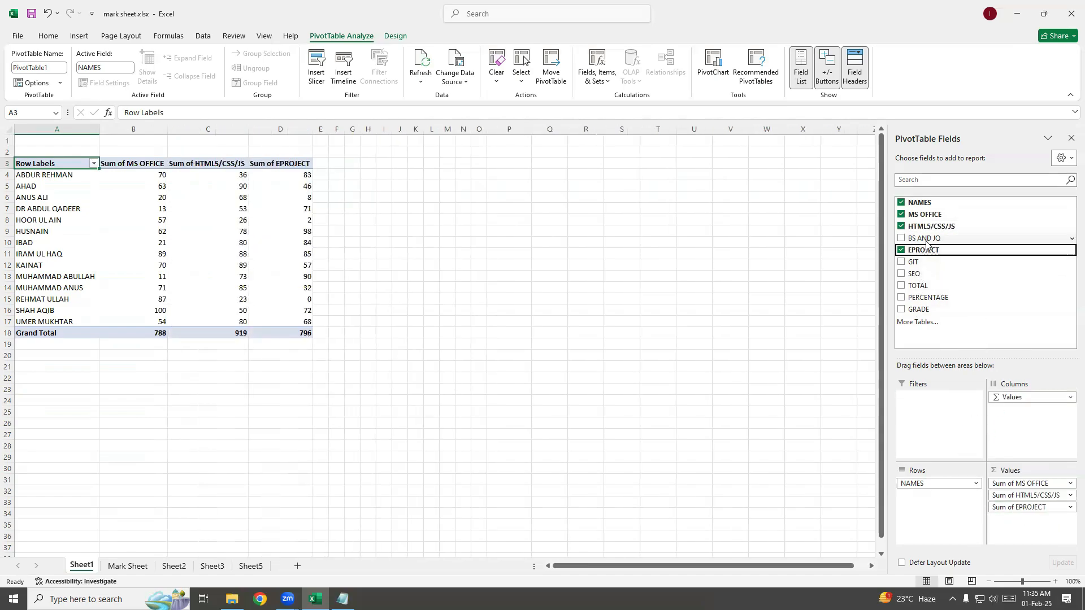
left_click_drag(926, 244, 1015, 523)
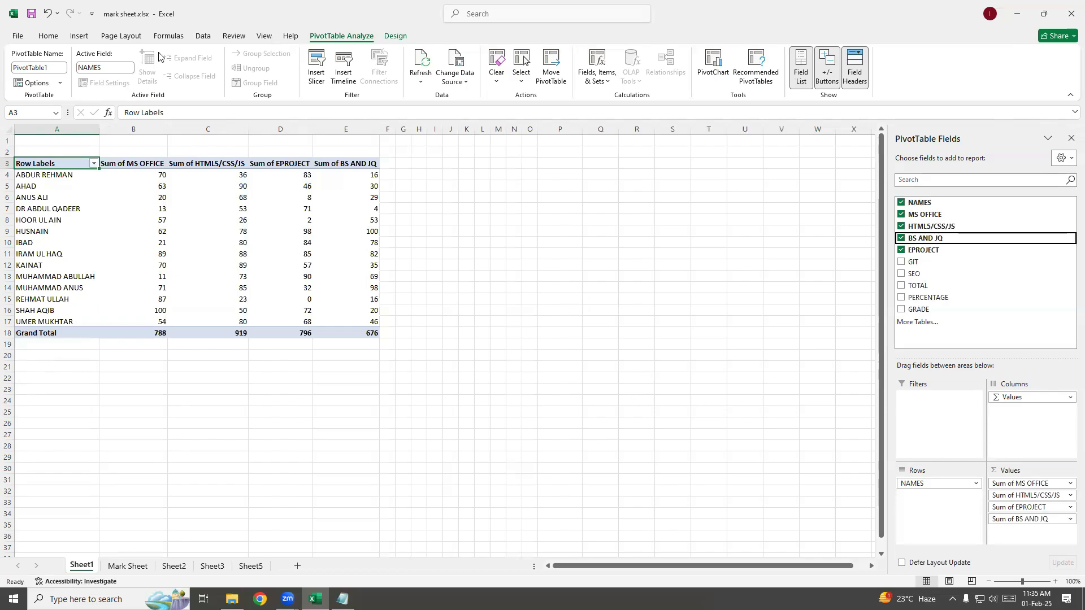
left_click(151, 174)
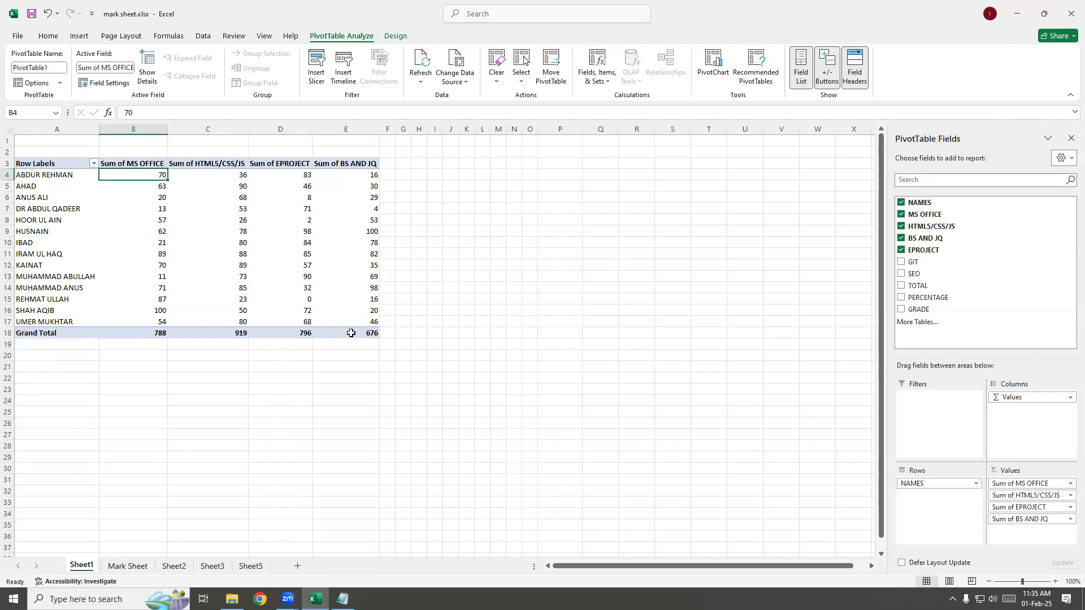
mouse_move(354, 334)
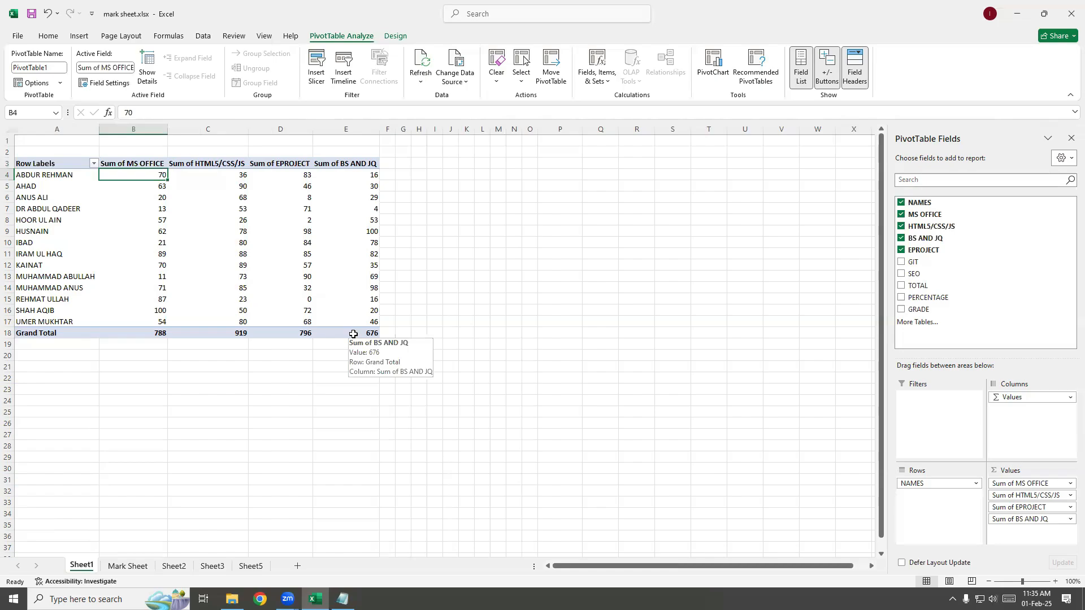